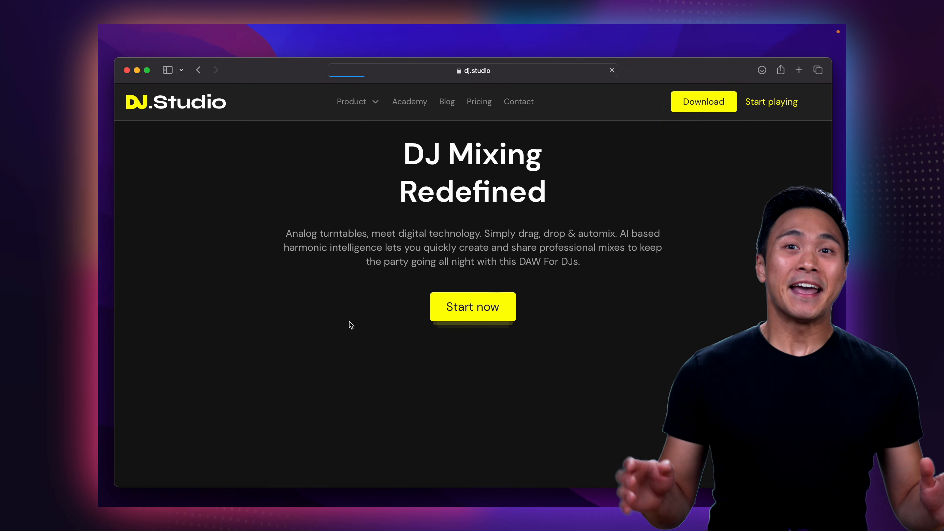
- Download the DJ.Studio installer from the dj.studio website
{"action": "left_click", "coordinate": [704, 102]}
{"action": "left_click", "coordinate": [375, 310]}
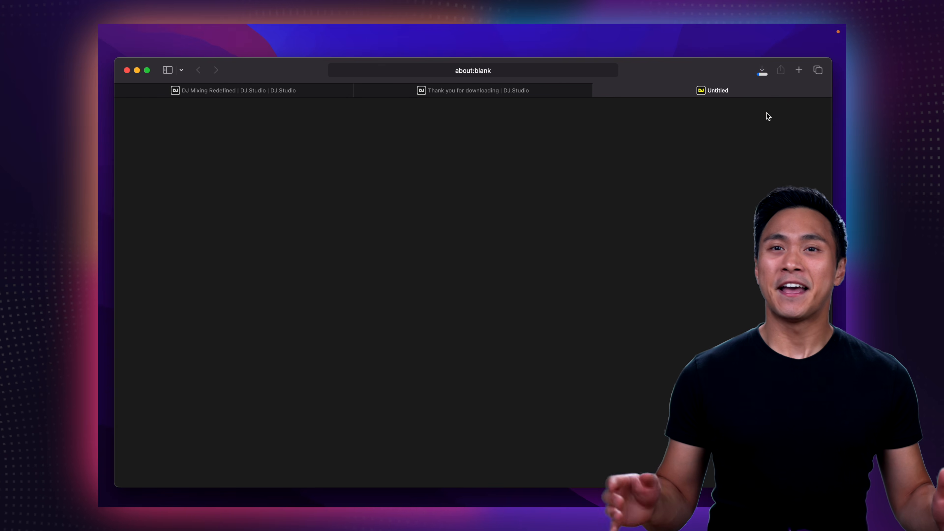
- Open the downloaded DJ.Studio-2.3.1-arm64.dmg and launch DJ.Studio from the Applications folder
{"action": "left_click", "coordinate": [762, 71]}
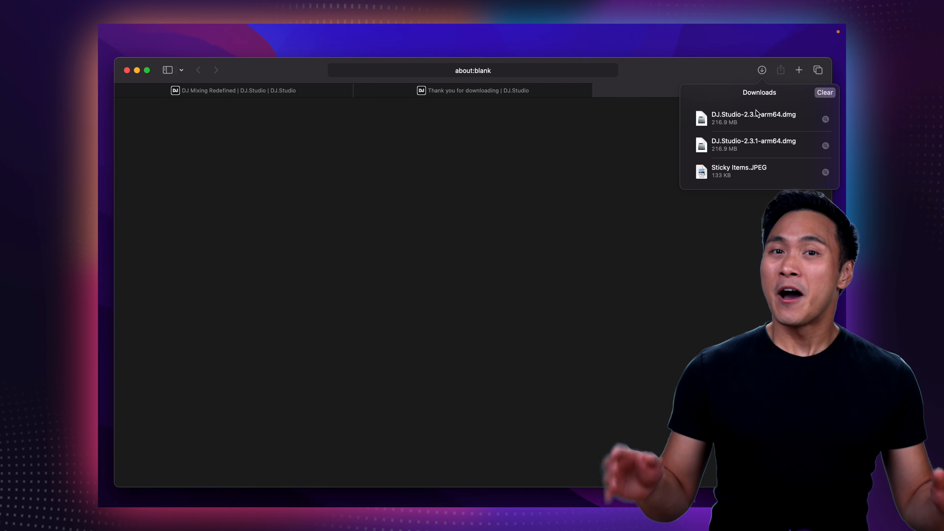
{"action": "double_click", "coordinate": [755, 119]}
{"action": "double_click", "coordinate": [505, 180]}
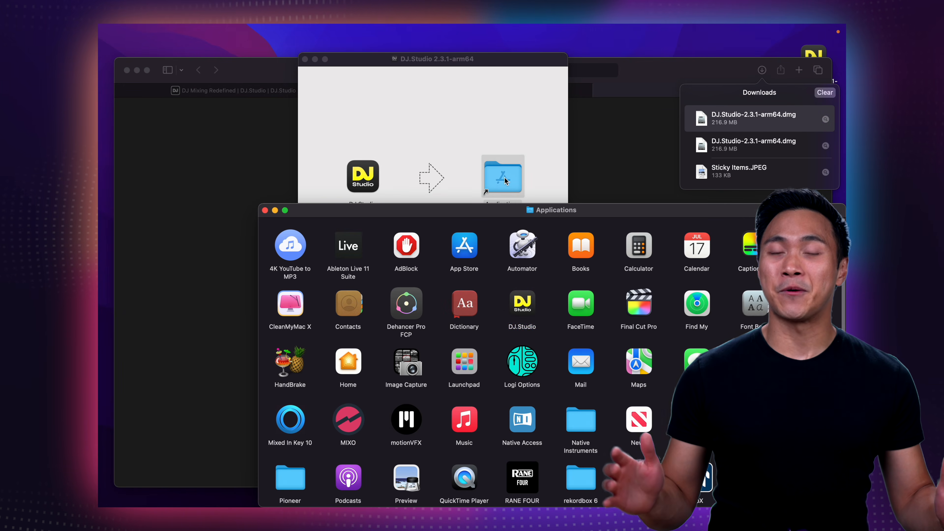
{"action": "double_click", "coordinate": [519, 301]}
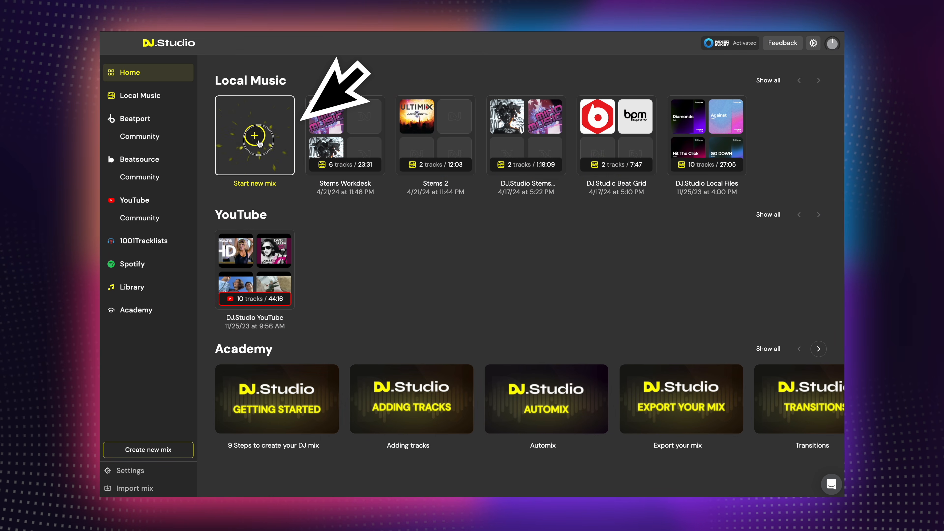
- Start a new mix in the Local Music section
{"action": "left_click", "coordinate": [260, 144]}
{"action": "left_click", "coordinate": [473, 229]}
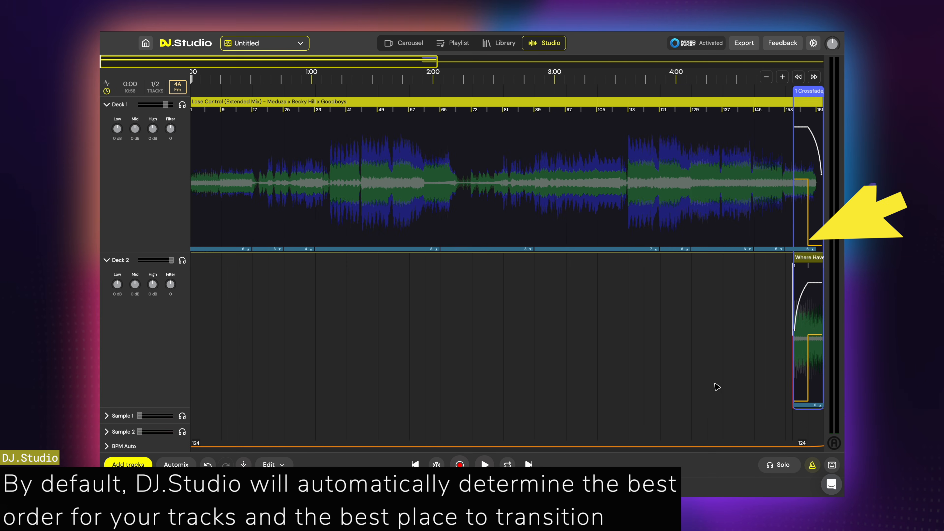
- Examine and play the automatic Crossfade, Swap transition between Lose Control and Where Have You Been from its start to its end
{"action": "scroll", "coordinate": [710, 382], "scroll_direction": "right", "scroll_amount": 10}
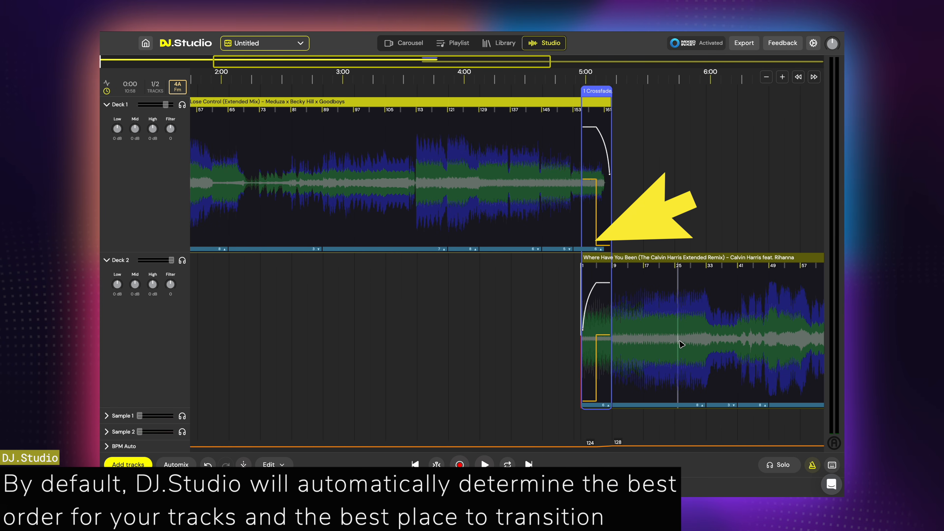
{"action": "scroll", "coordinate": [683, 338], "scroll_direction": "right", "scroll_amount": 5}
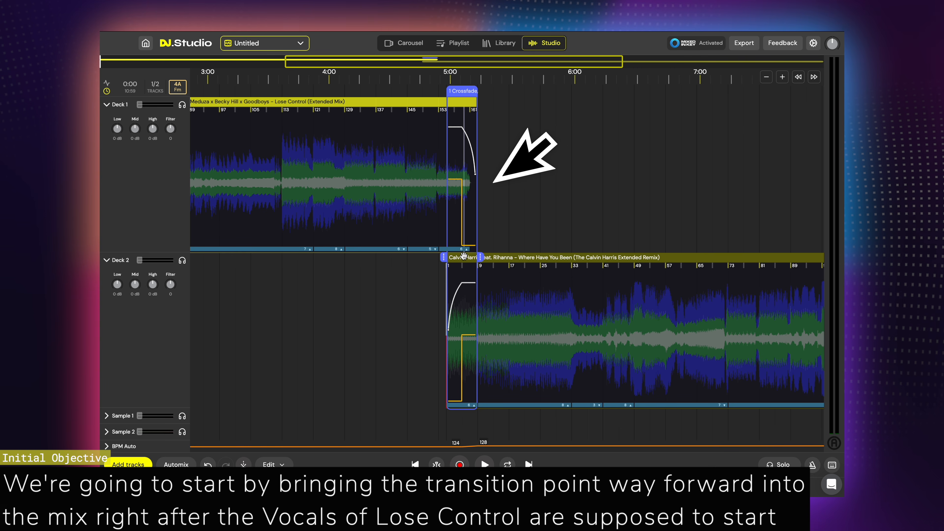
{"action": "scroll", "coordinate": [463, 256], "scroll_direction": "up", "scroll_amount": 5}
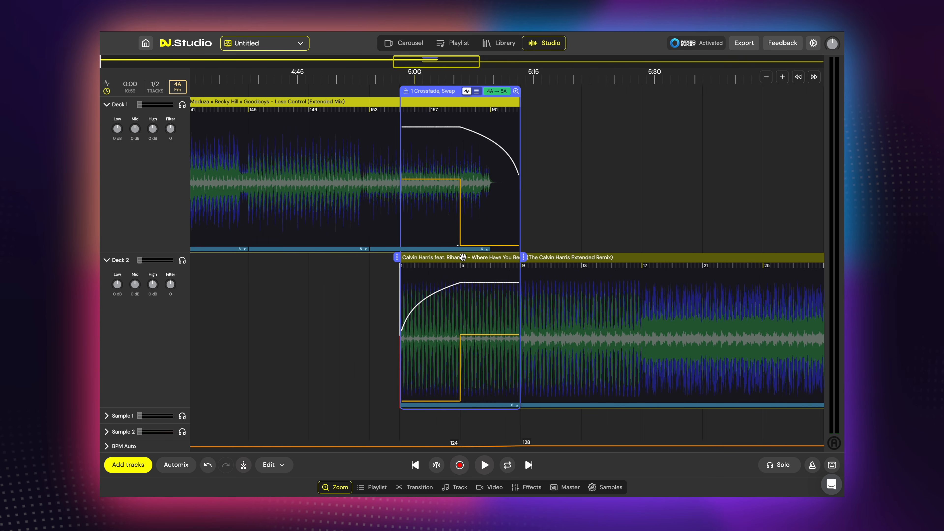
{"action": "scroll", "coordinate": [462, 257], "scroll_direction": "up", "scroll_amount": 3}
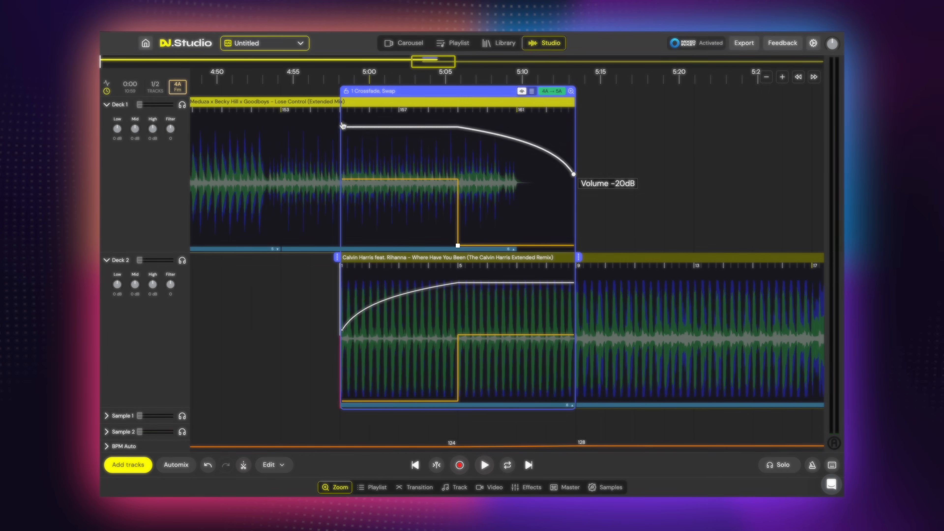
{"action": "left_click", "coordinate": [335, 82]}
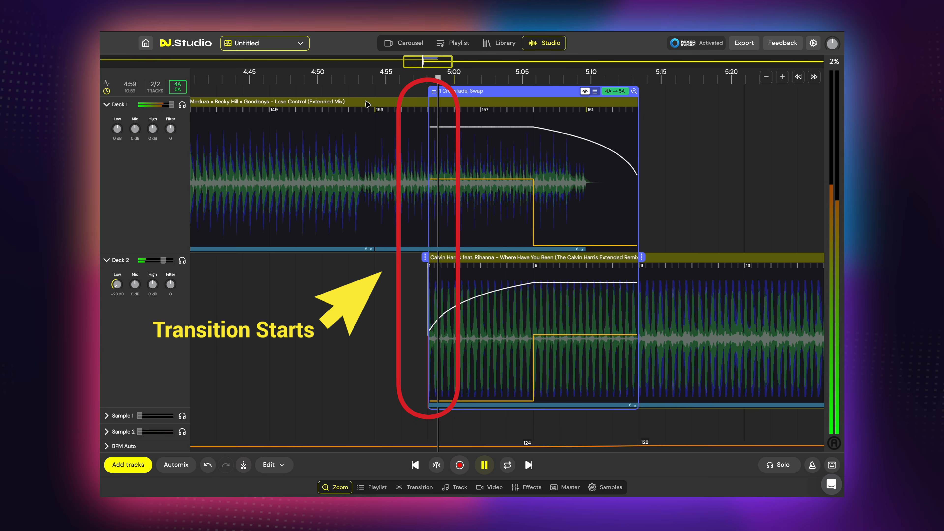
{"action": "key", "text": "space"}
{"action": "left_click", "coordinate": [626, 78]}
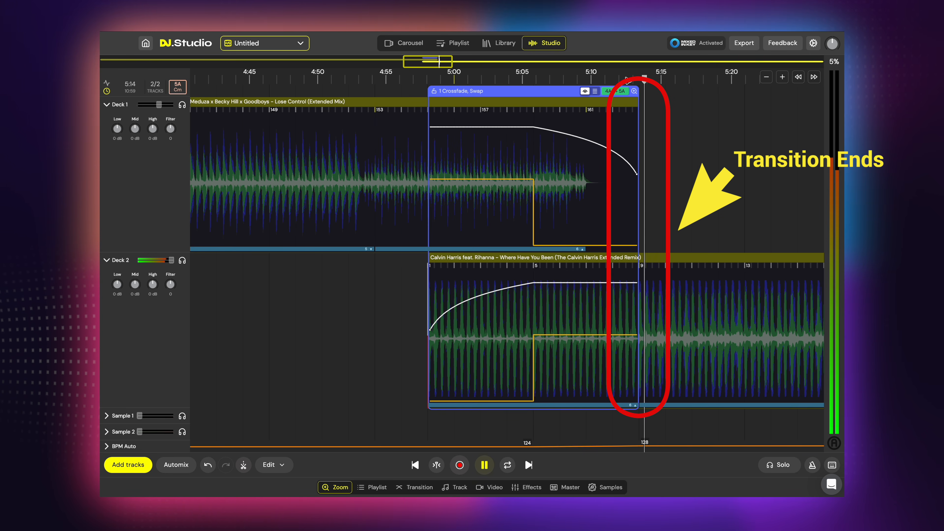
{"action": "key", "text": "space"}
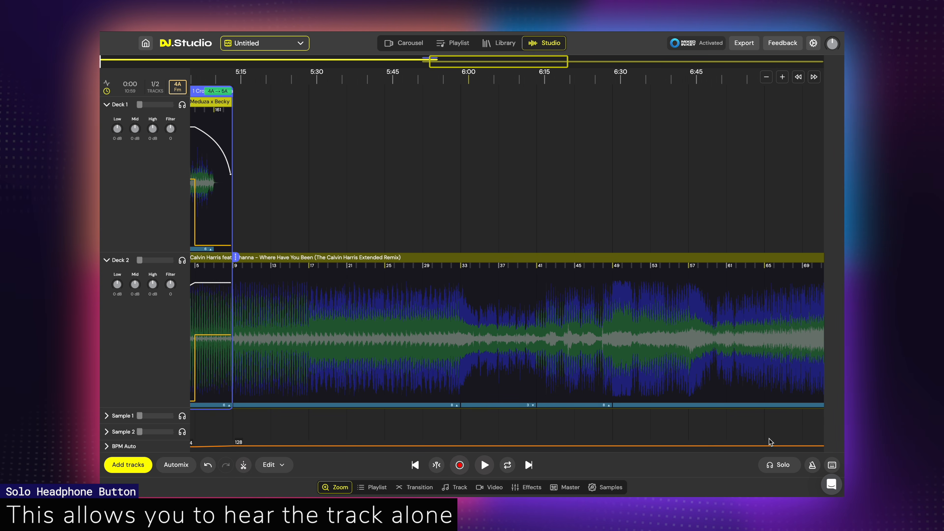
- Solo Where Have You Been on Deck 2 and locate the start of its chorus in the waveform around bar 57
{"action": "left_click", "coordinate": [791, 470]}
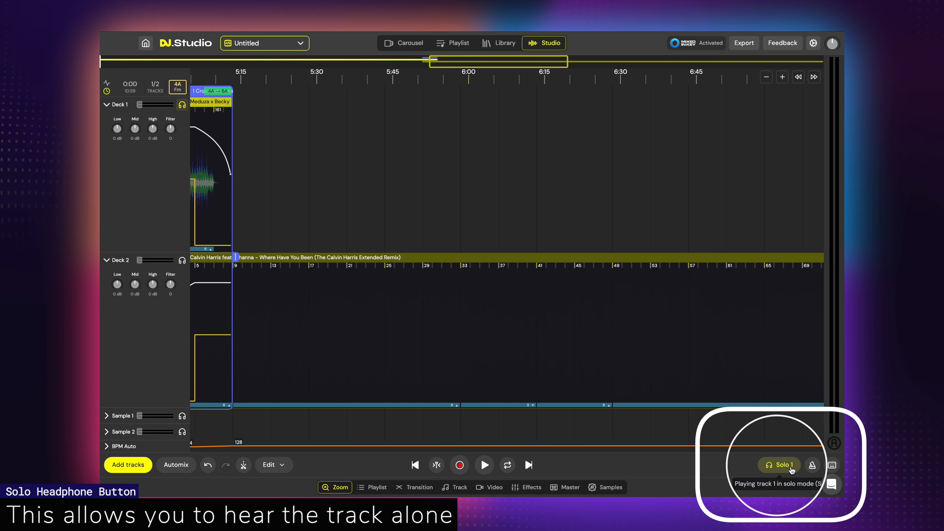
{"action": "left_click", "coordinate": [791, 470]}
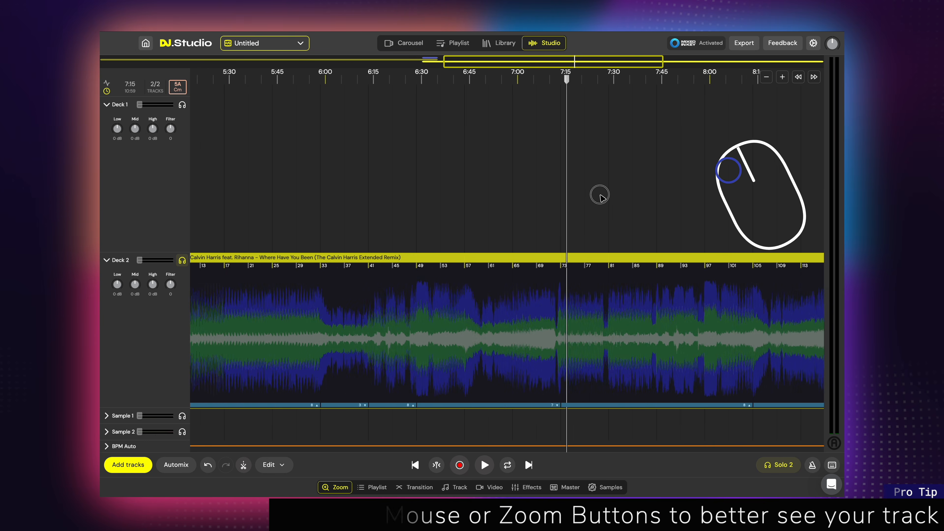
{"action": "scroll", "coordinate": [603, 199], "scroll_direction": "down", "scroll_amount": 3}
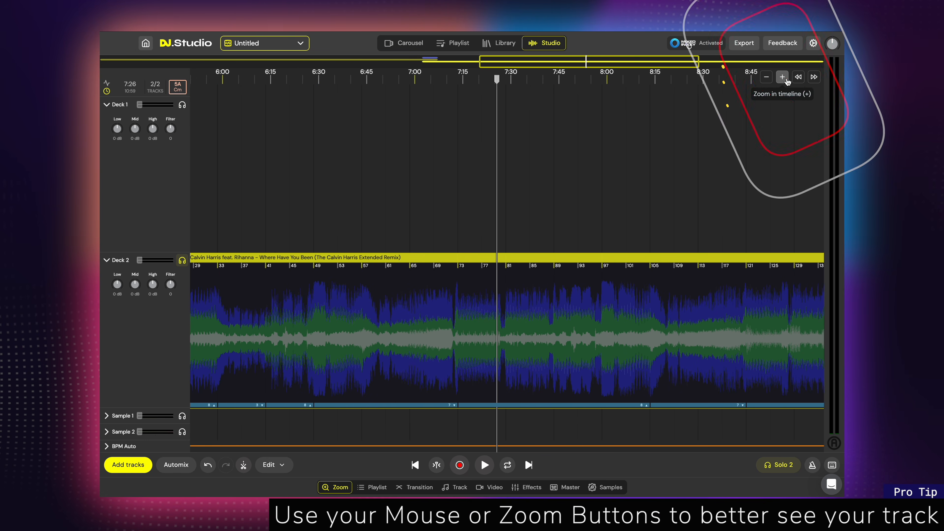
{"action": "left_click", "coordinate": [783, 77]}
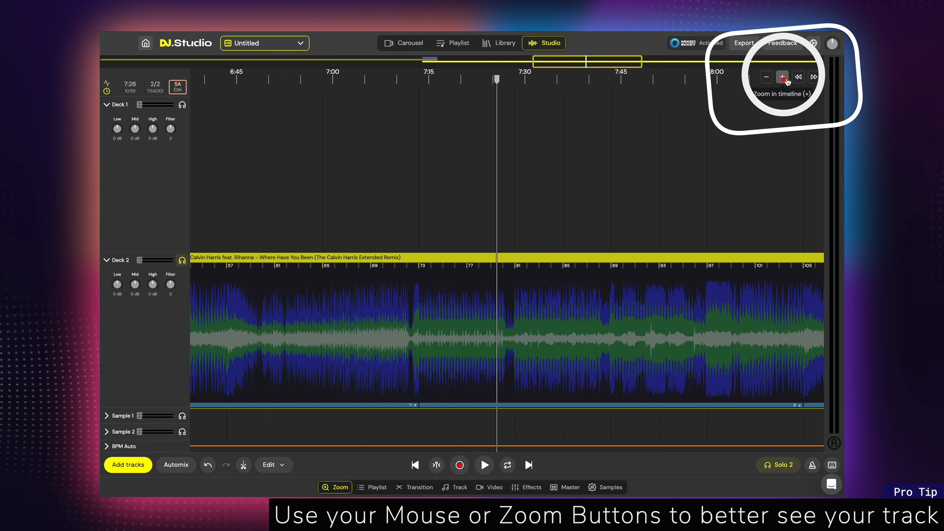
{"action": "left_click", "coordinate": [782, 77]}
{"action": "left_click", "coordinate": [782, 77]}
{"action": "left_click", "coordinate": [770, 79]}
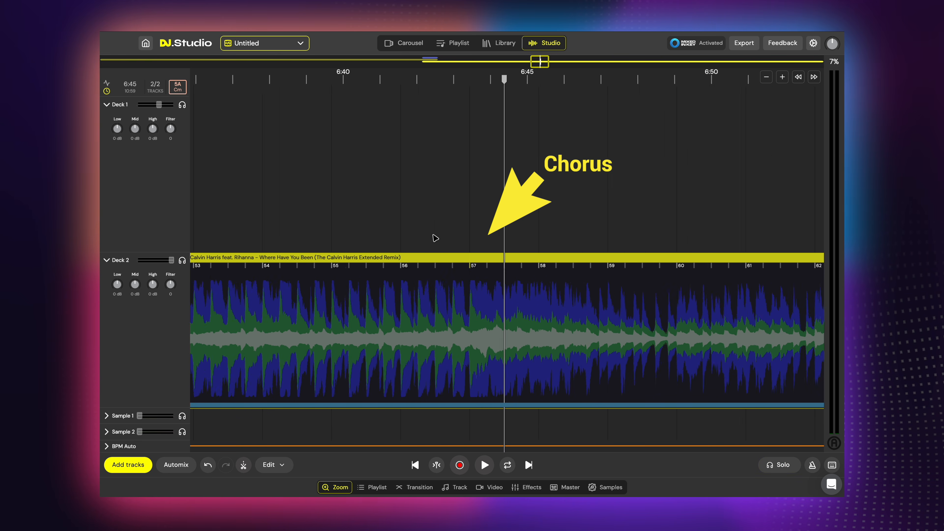
{"action": "scroll", "coordinate": [435, 238], "scroll_direction": "up", "scroll_amount": 1}
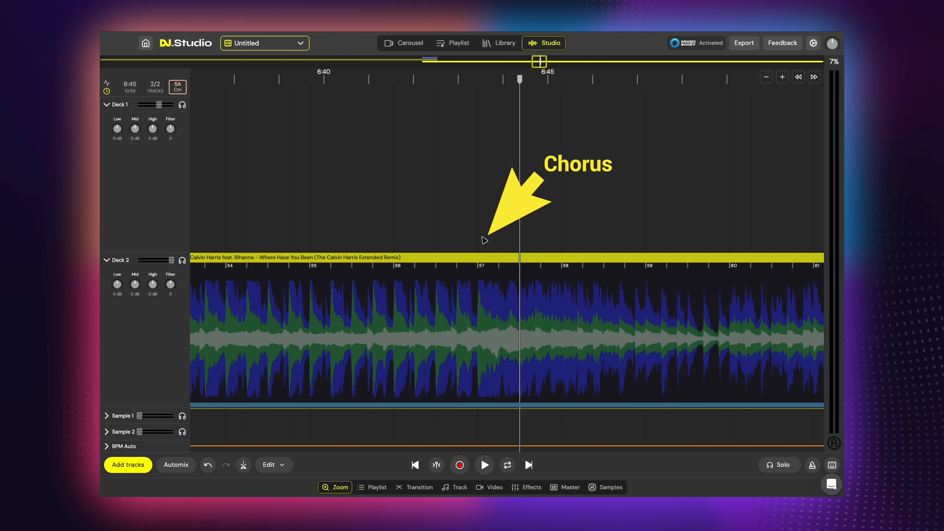
{"action": "key", "text": "space"}
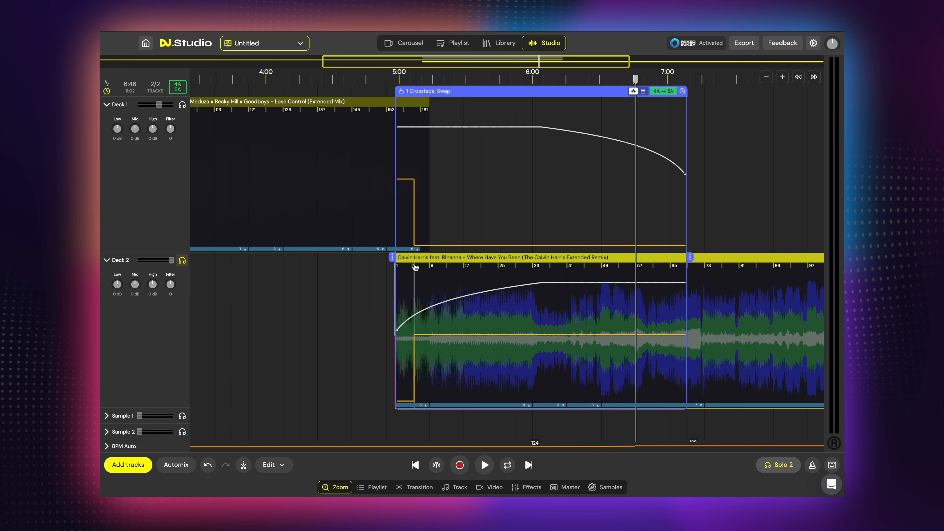
- Shift Where Have You Been on Deck 2 so that its transition begins at the chorus, bar 57
{"action": "left_click_drag", "start_coordinate": [555, 262], "coordinate": [242, 264]}
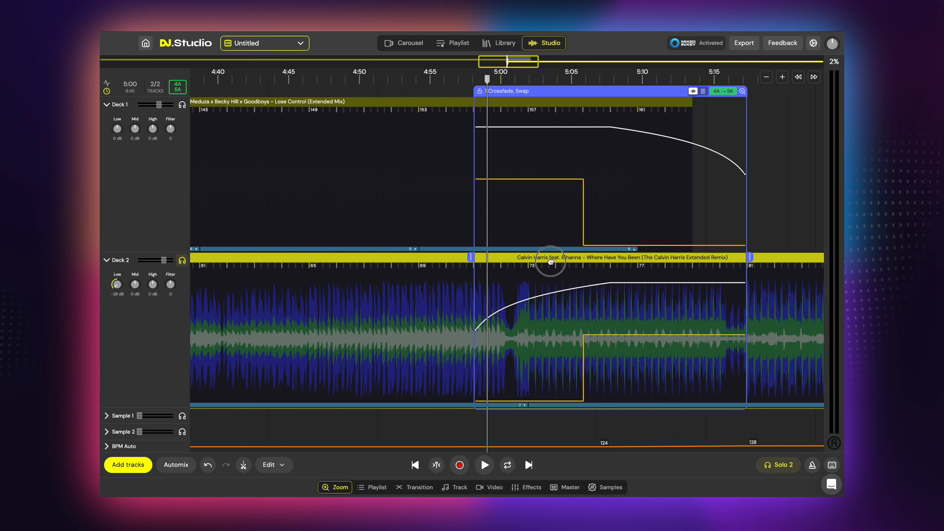
{"action": "left_click_drag", "start_coordinate": [549, 264], "coordinate": [574, 329]}
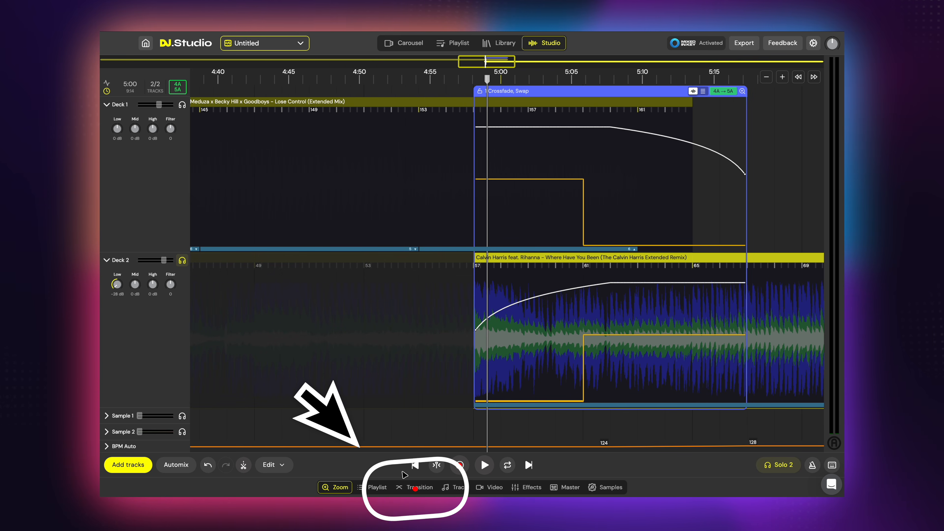
- Remove the transition's equalizer automation by setting both Volume and Bass to None
{"action": "left_click", "coordinate": [416, 494]}
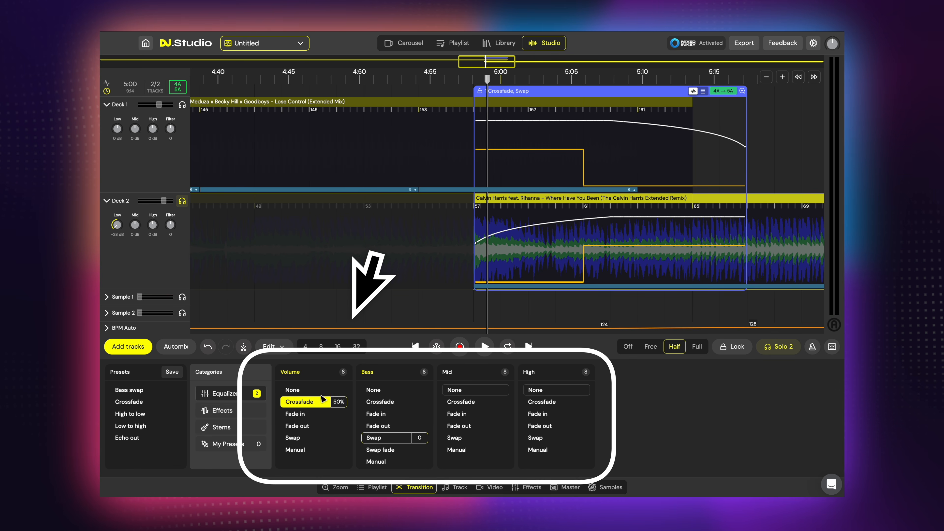
{"action": "left_click", "coordinate": [316, 393]}
{"action": "left_click", "coordinate": [389, 392]}
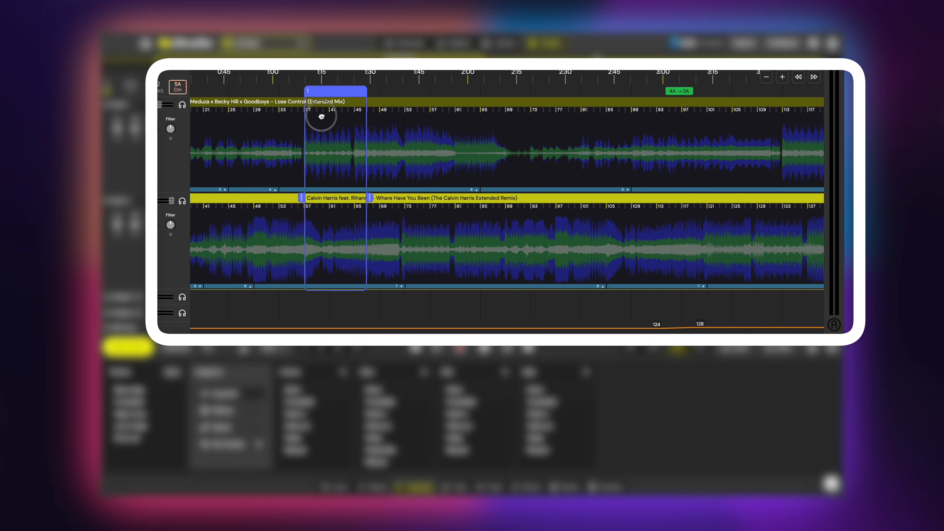
- Move the transition earlier in the mix so that it starts at bar 21 of Lose Control
{"action": "left_click_drag", "start_coordinate": [320, 116], "coordinate": [382, 199]}
{"action": "scroll", "coordinate": [351, 244], "scroll_direction": "up", "scroll_amount": 5}
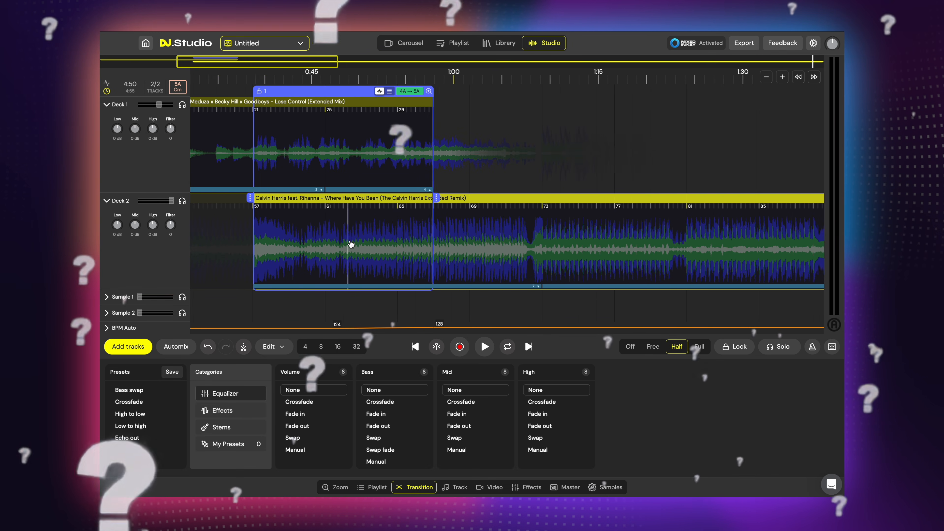
{"action": "scroll", "coordinate": [351, 245], "scroll_direction": "left", "scroll_amount": 1}
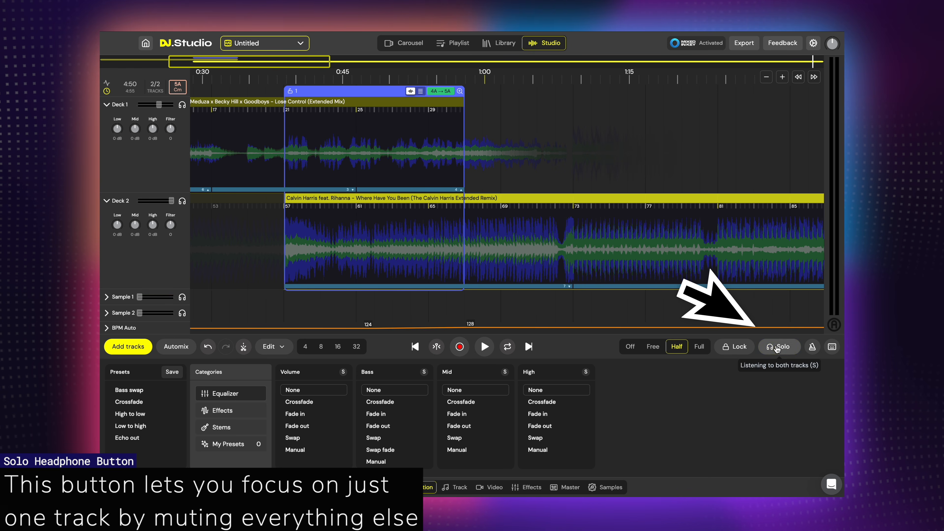
- Solo Lose Control on Deck 1, listen to where its vocals start, and return to hearing both tracks
{"action": "left_click", "coordinate": [777, 348]}
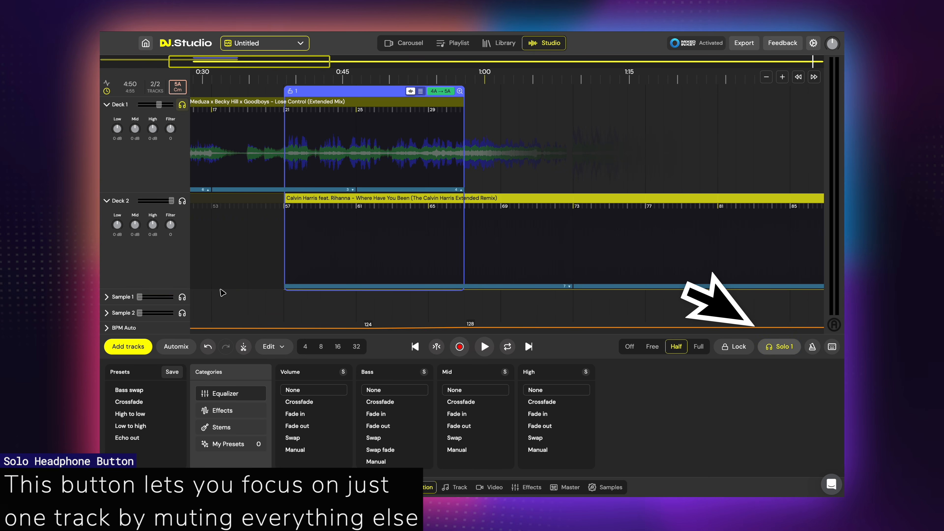
{"action": "scroll", "coordinate": [209, 297], "scroll_direction": "left", "scroll_amount": 3}
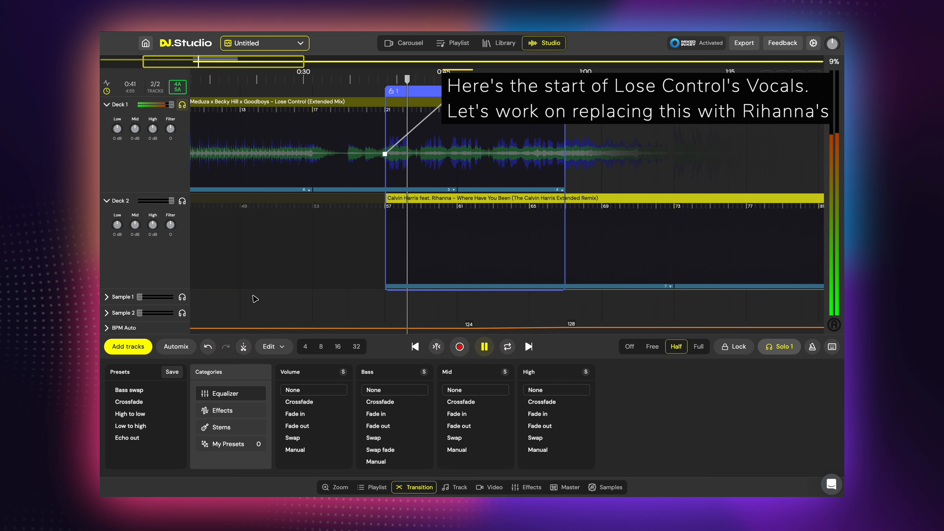
{"action": "left_click", "coordinate": [490, 346]}
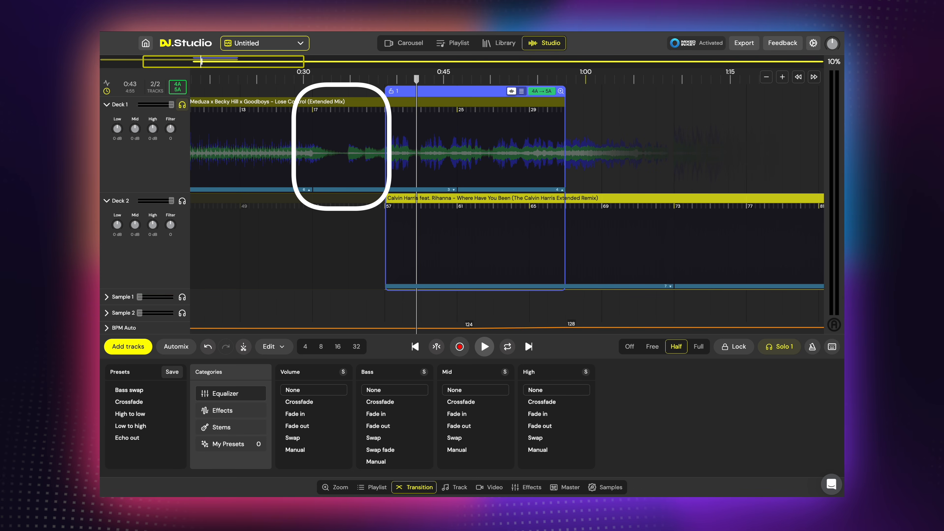
{"action": "left_click", "coordinate": [776, 353]}
{"action": "left_click", "coordinate": [776, 353]}
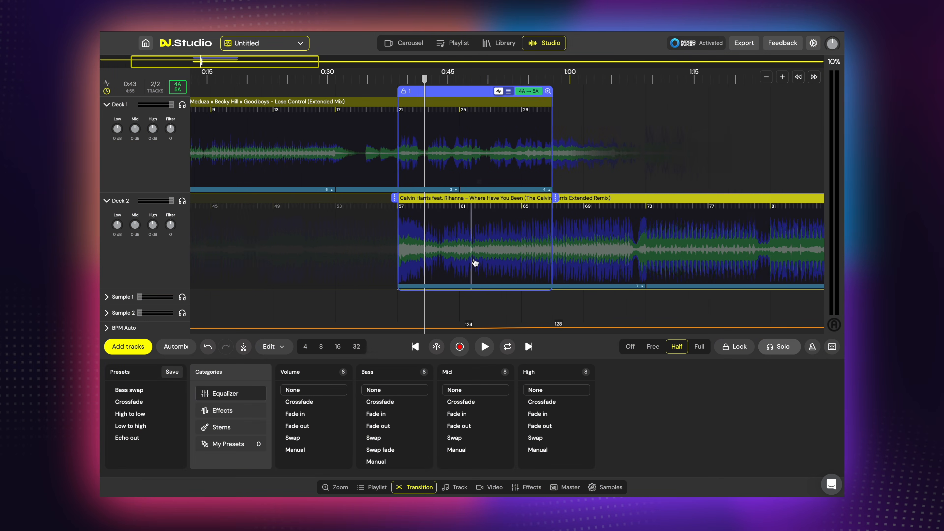
- Extend the transition by its end, try the 16-bar and 8-bar lengths, and set its length to 32 bars
{"action": "left_click_drag", "start_coordinate": [545, 197], "coordinate": [745, 198]}
{"action": "left_click", "coordinate": [312, 169]}
{"action": "scroll", "coordinate": [313, 168], "scroll_direction": "up", "scroll_amount": 5}
{"action": "scroll", "coordinate": [341, 297], "scroll_direction": "down", "scroll_amount": 3}
{"action": "scroll", "coordinate": [569, 290], "scroll_direction": "down", "scroll_amount": 3}
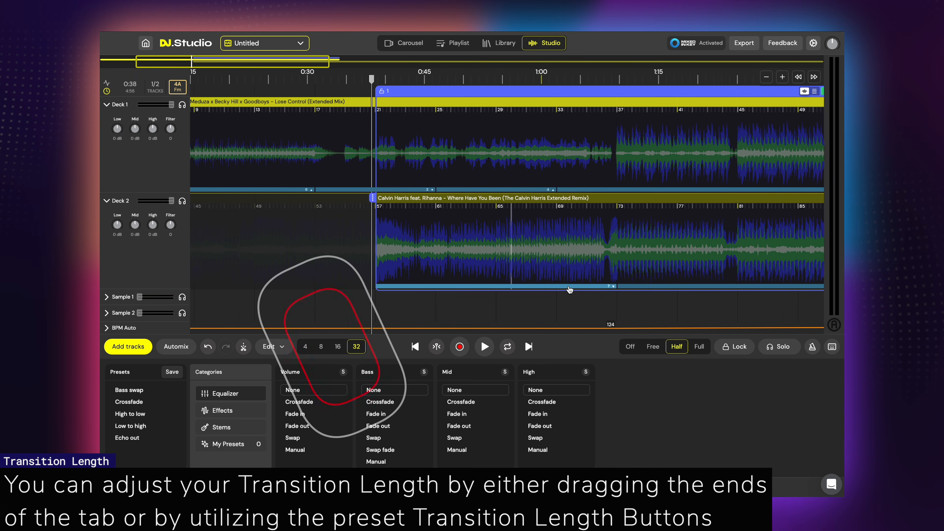
{"action": "scroll", "coordinate": [569, 291], "scroll_direction": "right", "scroll_amount": 1}
{"action": "left_click", "coordinate": [340, 349]}
{"action": "left_click", "coordinate": [321, 346]}
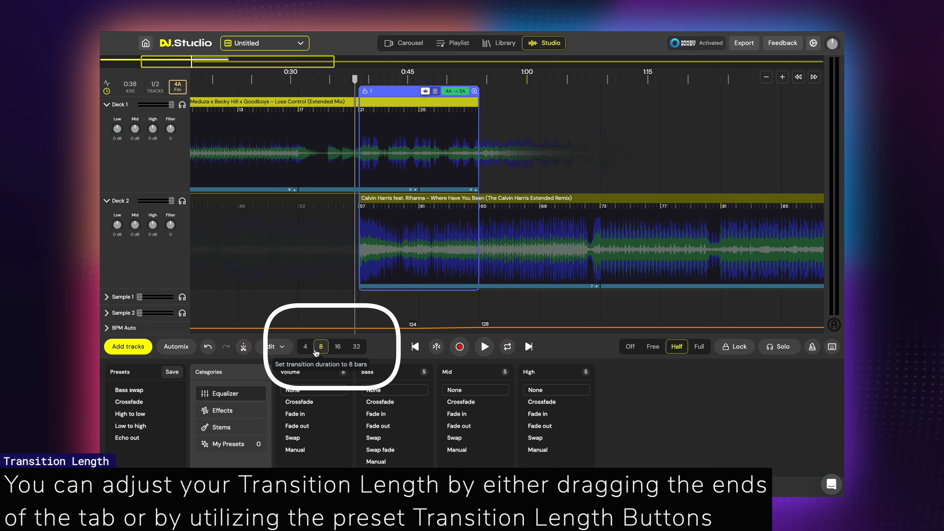
{"action": "left_click", "coordinate": [357, 346]}
- Play the mix from about 0:32 to hear both tracks overlap in the transition
{"action": "left_click", "coordinate": [277, 94]}
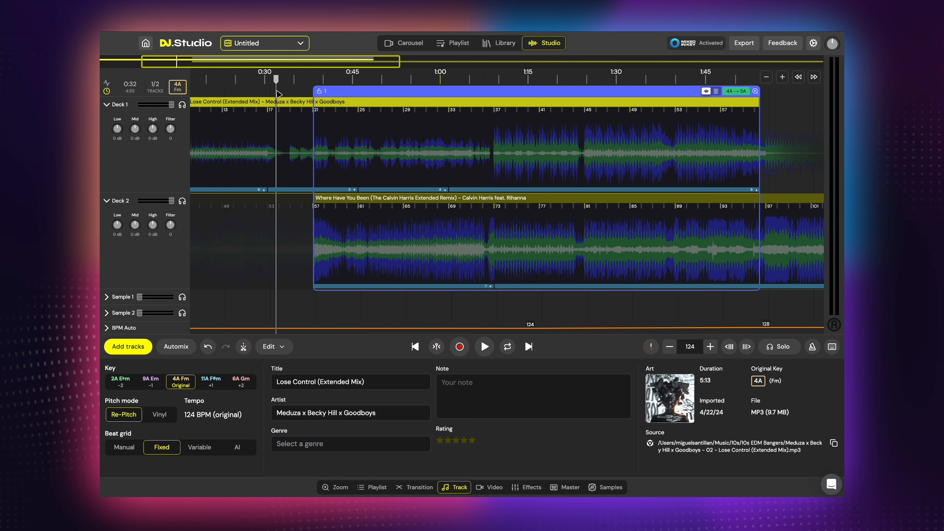
{"action": "key", "text": "space"}
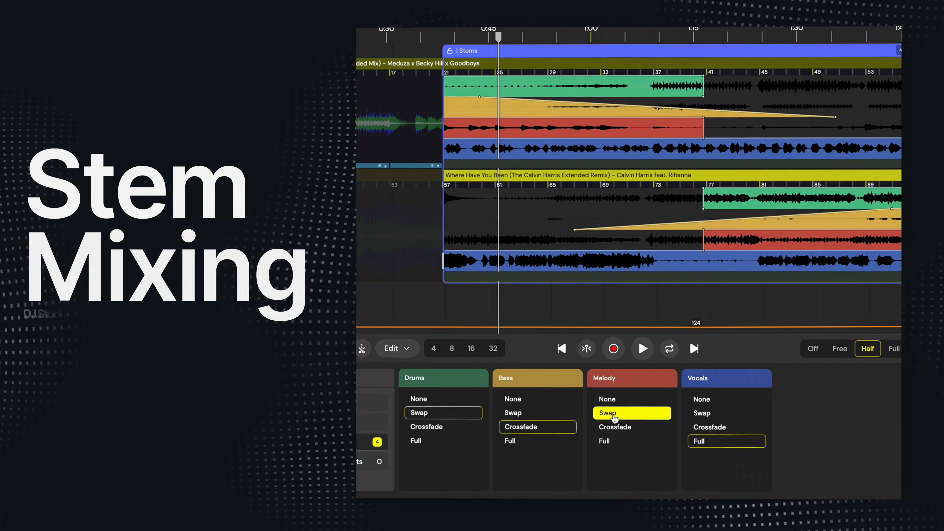
- Switch the transition between the two tracks to the Stems category
{"action": "left_click", "coordinate": [718, 427]}
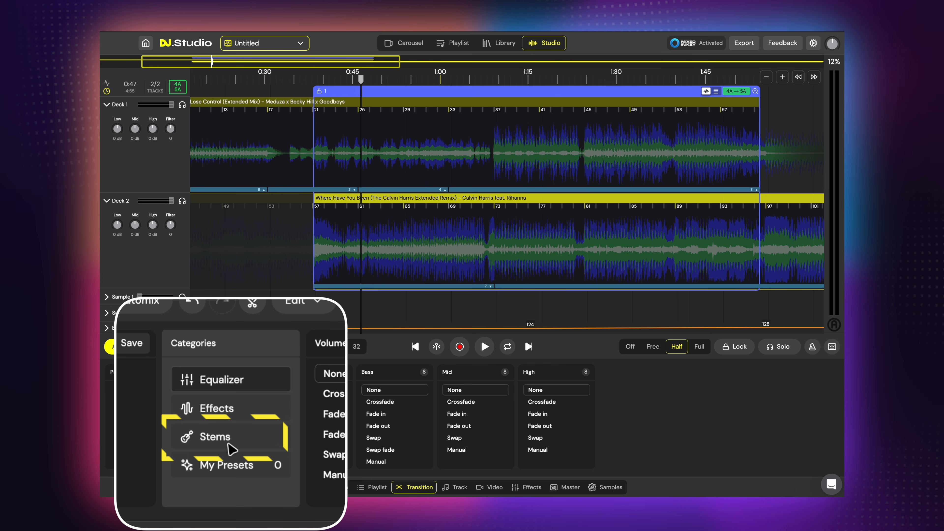
{"action": "left_click", "coordinate": [225, 429]}
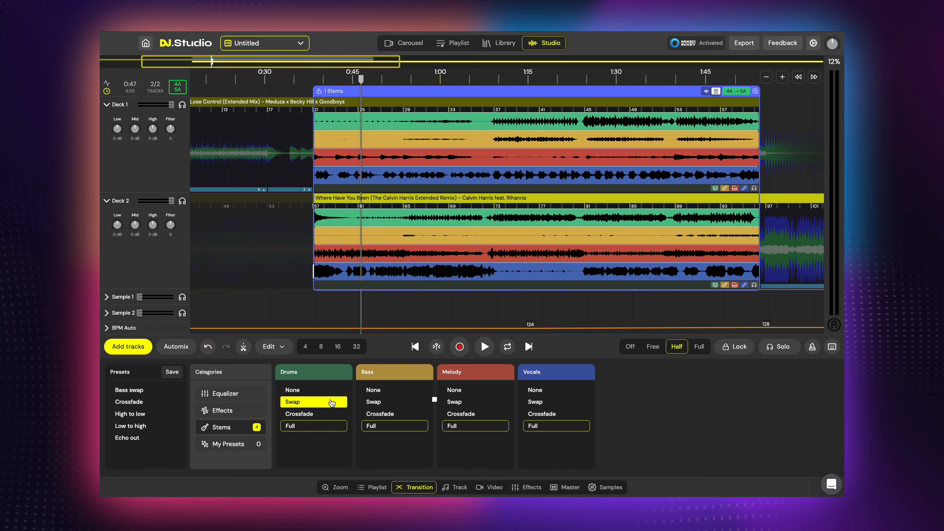
- Try the drums and melody stems on Swap and the bass and vocals stems on Crossfade
{"action": "left_click", "coordinate": [331, 413]}
{"action": "left_click", "coordinate": [329, 426]}
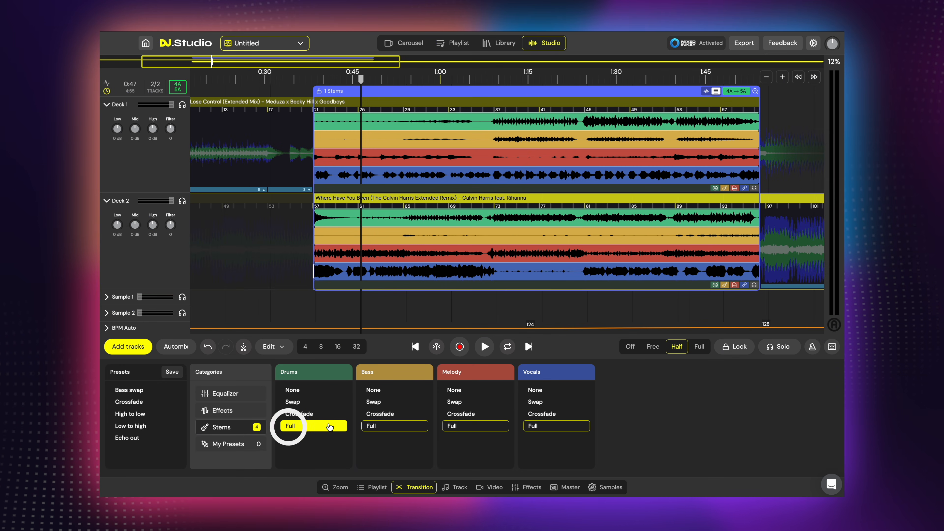
{"action": "left_click", "coordinate": [297, 402]}
{"action": "left_click", "coordinate": [379, 414]}
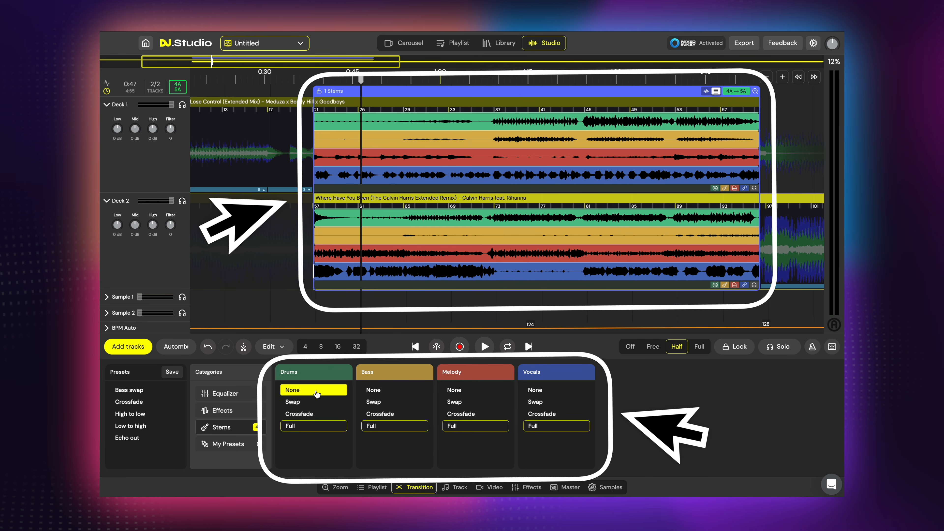
{"action": "left_click", "coordinate": [461, 402]}
{"action": "left_click", "coordinate": [549, 413]}
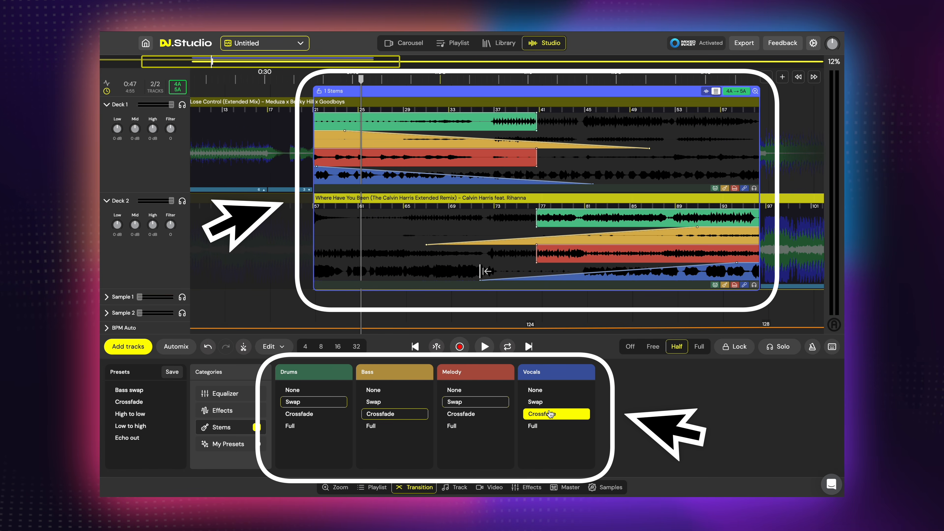
- Try the drums stem on None and return all four stems to Full
{"action": "left_click", "coordinate": [292, 390]}
{"action": "left_click", "coordinate": [372, 426]}
{"action": "left_click", "coordinate": [452, 426]}
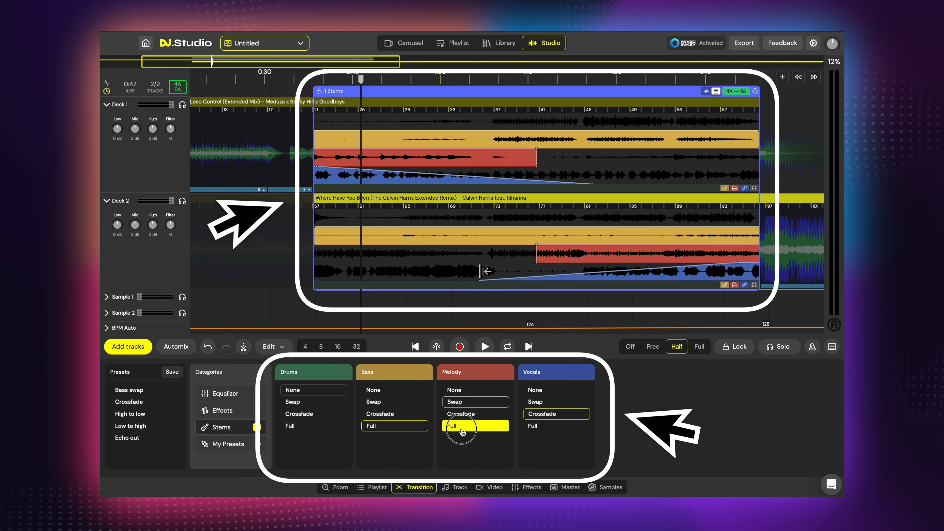
{"action": "left_click", "coordinate": [550, 427]}
{"action": "left_click", "coordinate": [343, 429]}
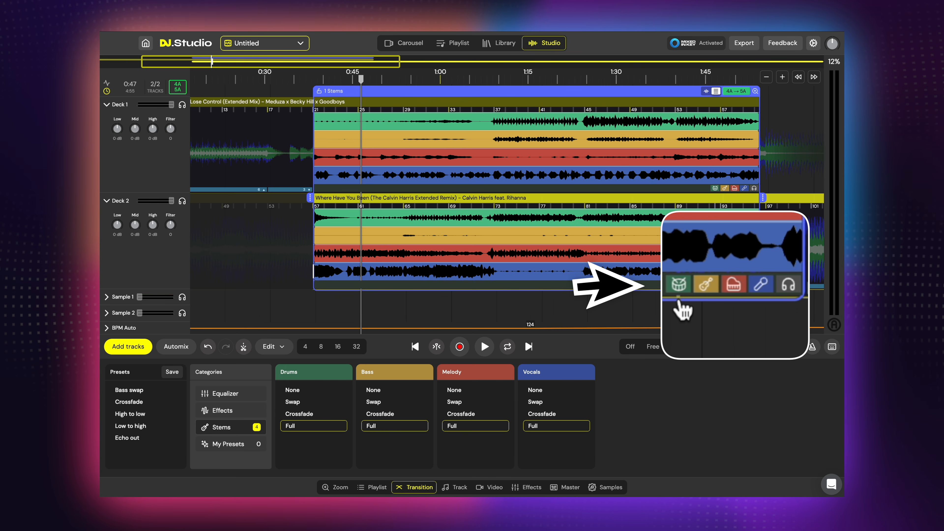
- Mute the drums, bass, melody and vocals stems of Deck 2 one by one and unmute them again
{"action": "left_click", "coordinate": [714, 283]}
{"action": "left_click", "coordinate": [724, 284]}
{"action": "left_click", "coordinate": [735, 283]}
{"action": "left_click", "coordinate": [744, 284]}
{"action": "left_click", "coordinate": [744, 285]}
{"action": "left_click", "coordinate": [734, 285]}
{"action": "left_click", "coordinate": [725, 285]}
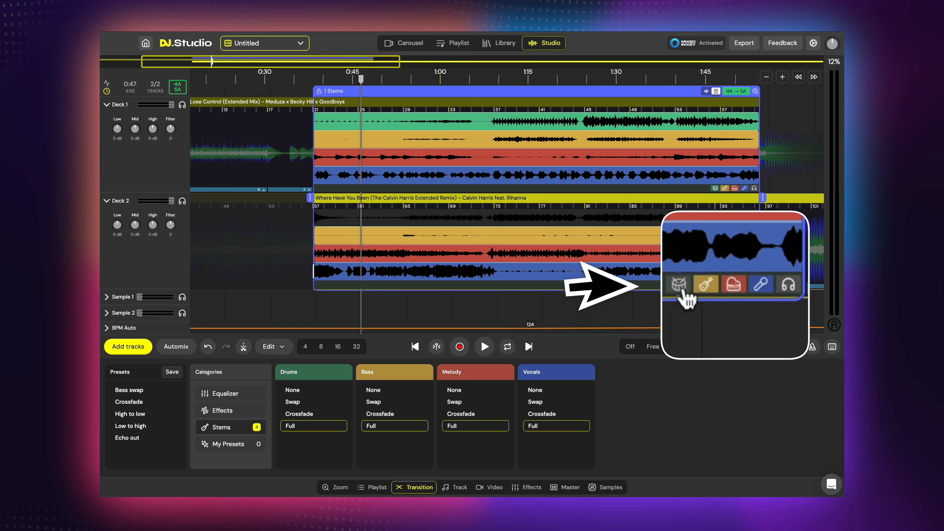
{"action": "left_click", "coordinate": [714, 285]}
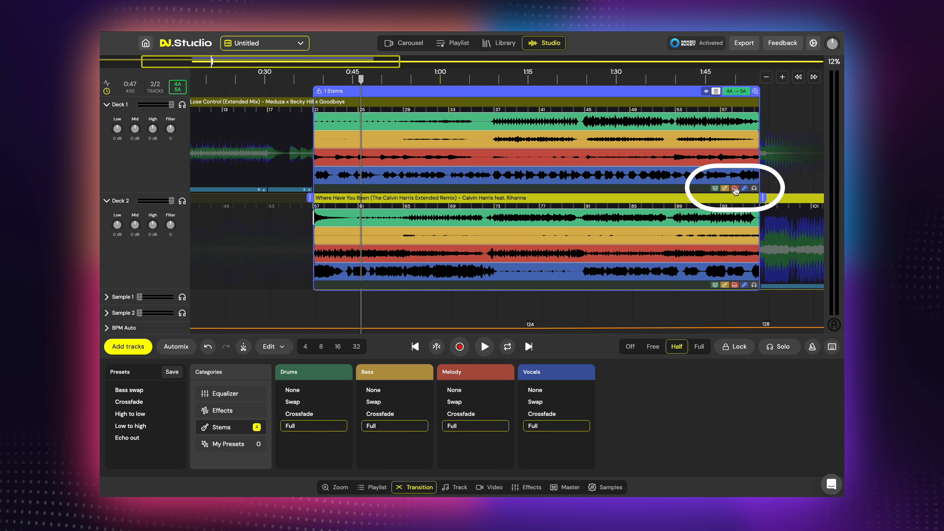
- Mute the vocals stem on Deck 1 and the drums, bass and melody stems on Deck 2
{"action": "left_click", "coordinate": [745, 188]}
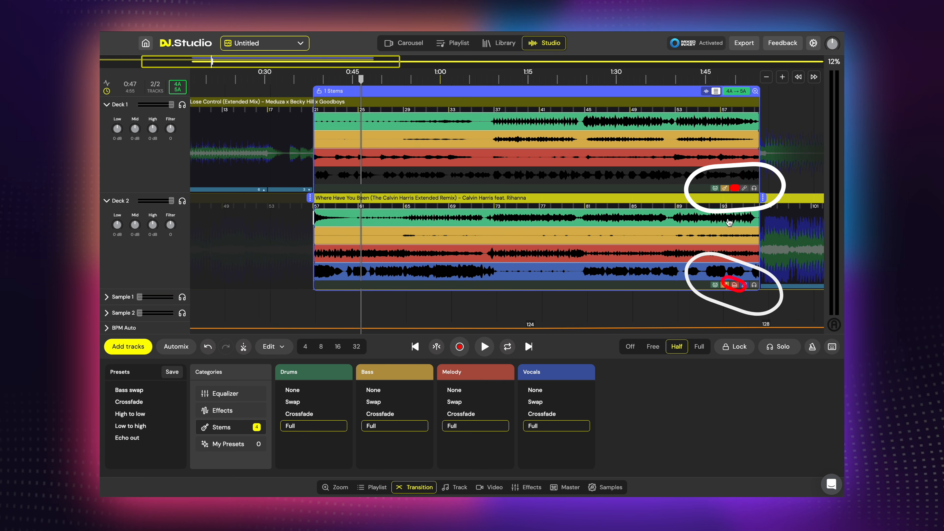
{"action": "left_click", "coordinate": [715, 285]}
{"action": "left_click", "coordinate": [725, 285]}
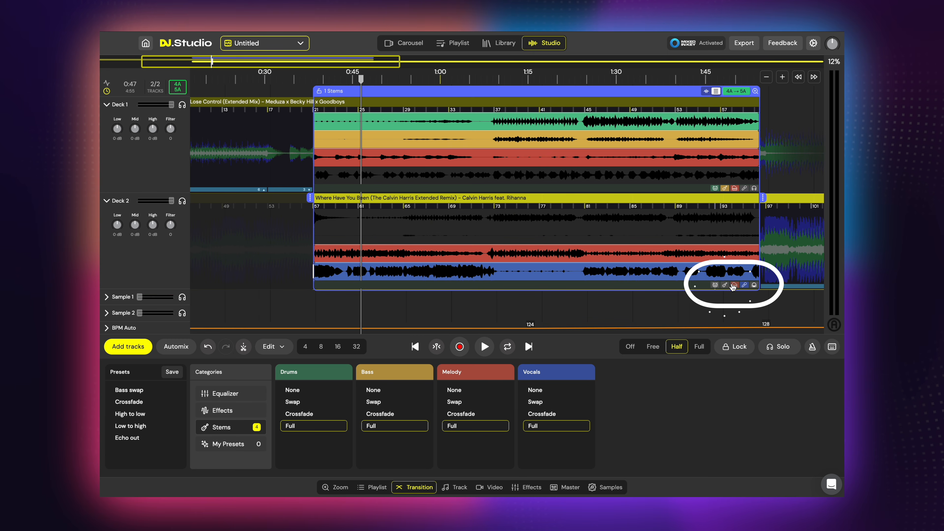
{"action": "left_click", "coordinate": [734, 285]}
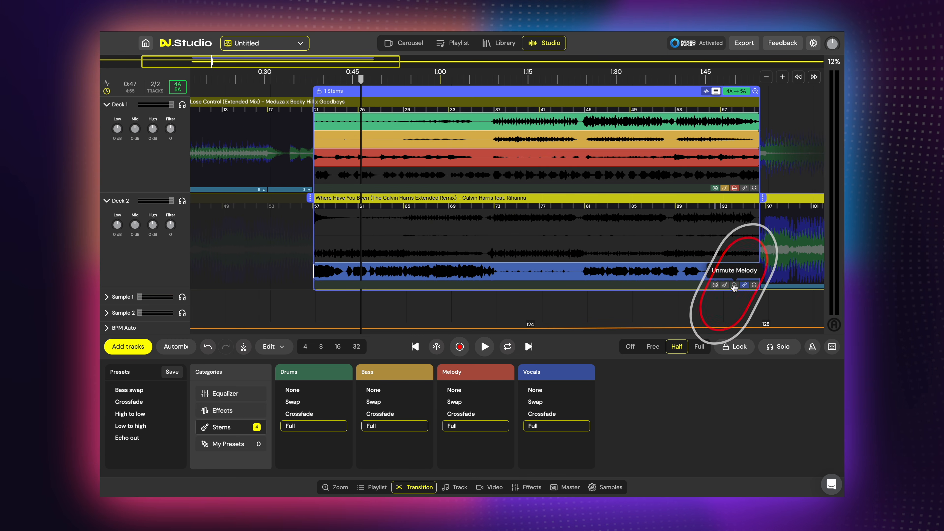
- Play the mashup from about 0:36, just before the transition, until it is past the transition's end
{"action": "left_click", "coordinate": [299, 232]}
{"action": "key", "text": "space"}
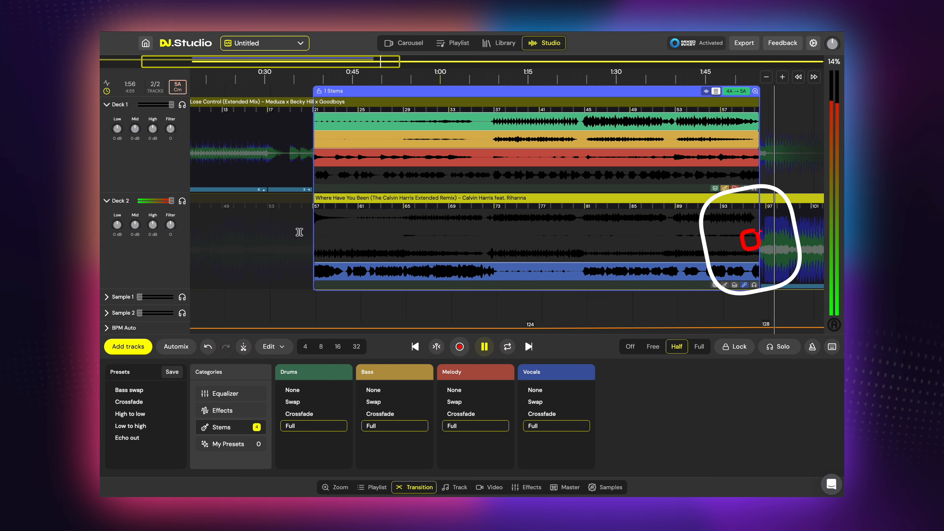
{"action": "key", "text": "space"}
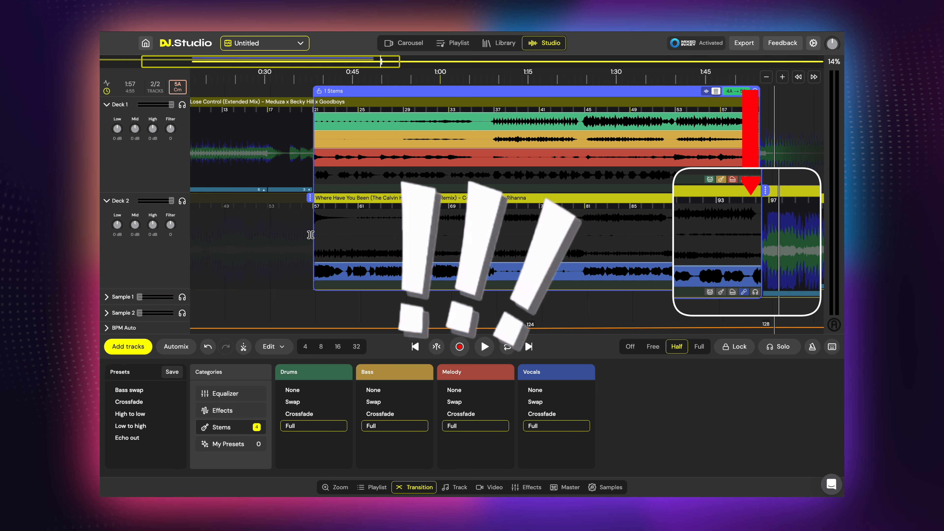
- Trim Lose Control's drums, bass and melody stems on Deck 1 to end at bar 60, before the transition ends
{"action": "scroll", "coordinate": [700, 201], "scroll_direction": "right", "scroll_amount": 2}
{"action": "scroll", "coordinate": [699, 197], "scroll_direction": "up", "scroll_amount": 5}
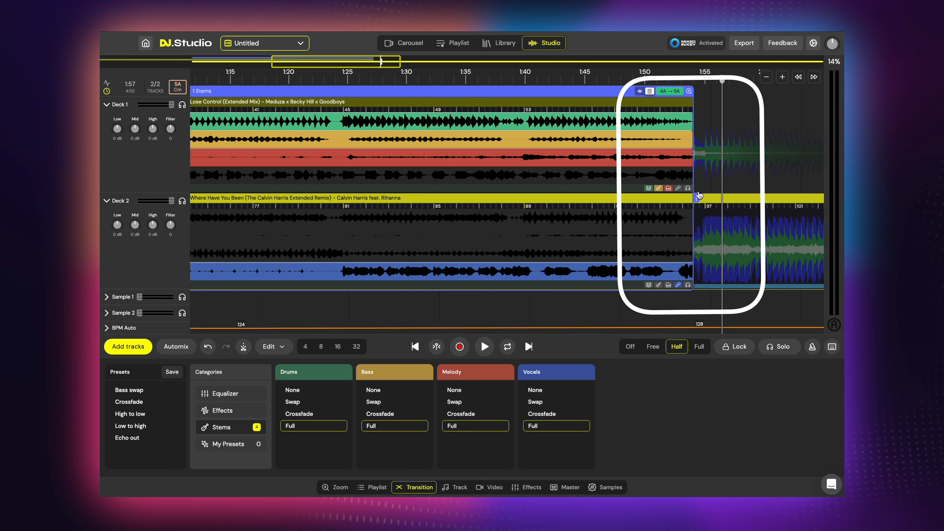
{"action": "left_click_drag", "start_coordinate": [689, 197], "coordinate": [723, 199]}
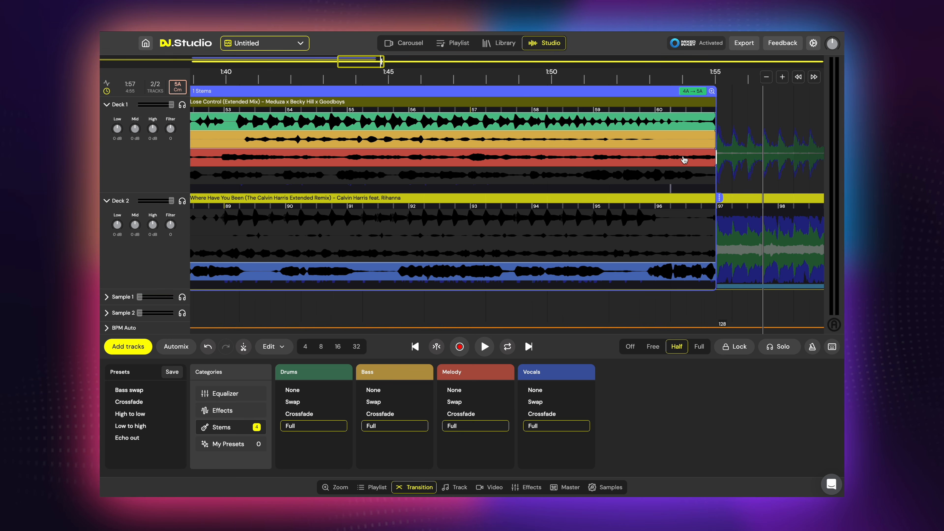
{"action": "left_click_drag", "start_coordinate": [661, 122], "coordinate": [653, 122]}
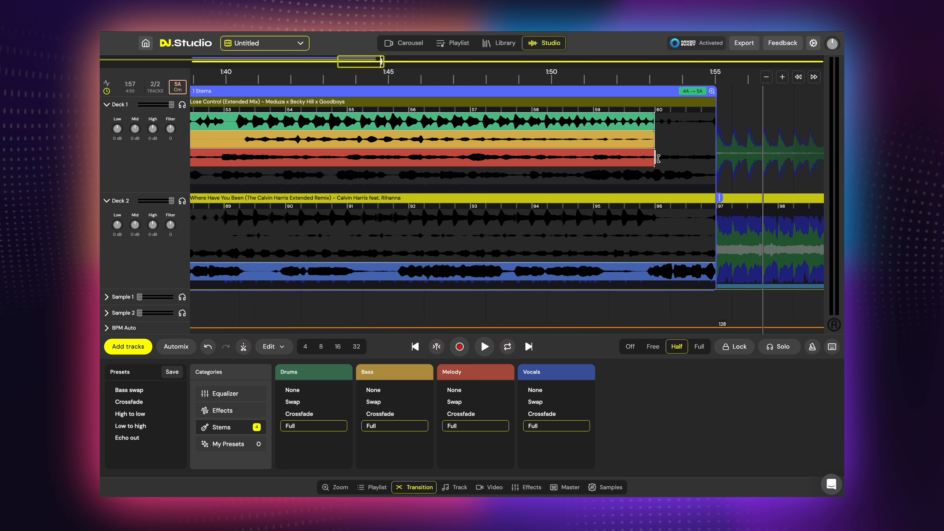
- Unmute the drums, bass and melody stems on Deck 2 and make them come in at bar 96
{"action": "scroll", "coordinate": [652, 273], "scroll_direction": "down", "scroll_amount": 10}
{"action": "left_click", "coordinate": [618, 286]}
{"action": "left_click", "coordinate": [626, 286]}
{"action": "left_click", "coordinate": [636, 285]}
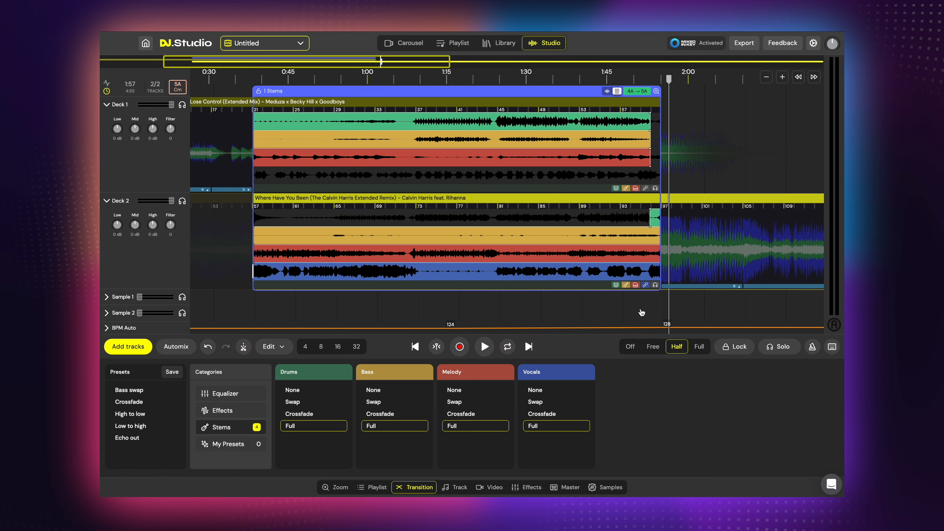
{"action": "scroll", "coordinate": [648, 249], "scroll_direction": "up", "scroll_amount": 5}
{"action": "scroll", "coordinate": [641, 251], "scroll_direction": "down", "scroll_amount": 6}
{"action": "left_click_drag", "start_coordinate": [323, 236], "coordinate": [642, 237]}
{"action": "left_click_drag", "start_coordinate": [323, 255], "coordinate": [642, 257]}
{"action": "scroll", "coordinate": [642, 256], "scroll_direction": "up", "scroll_amount": 8}
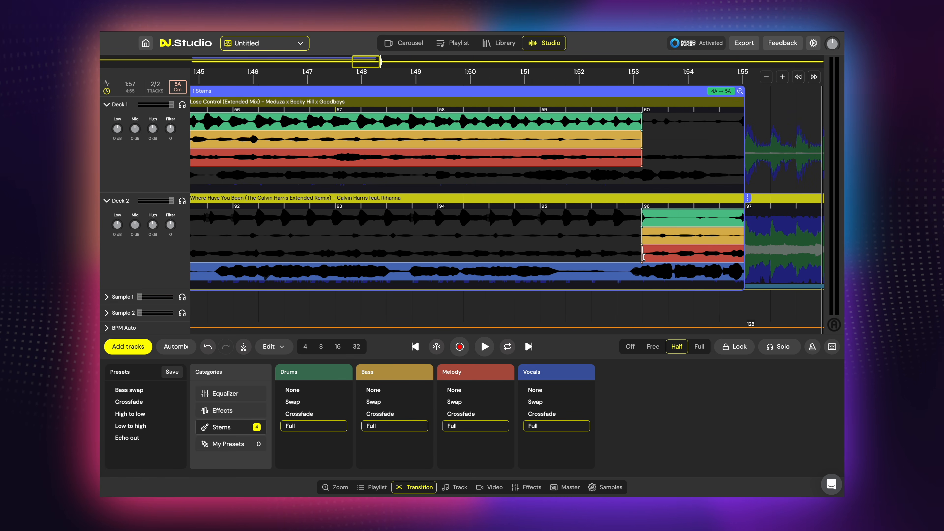
- Fade in Deck 2's drums stem between bars 96 and 97, and play the end of the transition from about 1:48
{"action": "left_click_drag", "start_coordinate": [642, 210], "coordinate": [751, 210]}
{"action": "scroll", "coordinate": [649, 260], "scroll_direction": "down", "scroll_amount": 7}
{"action": "left_click", "coordinate": [593, 299]}
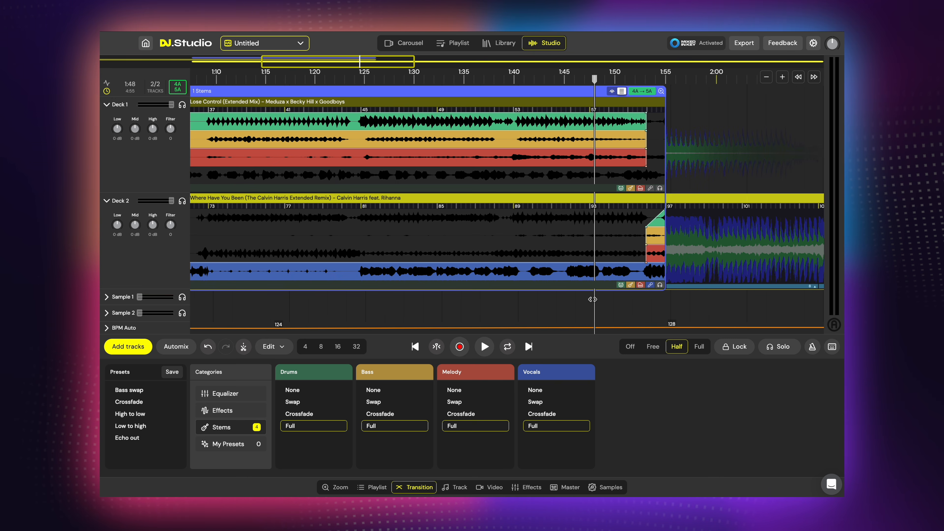
{"action": "key", "text": "space"}
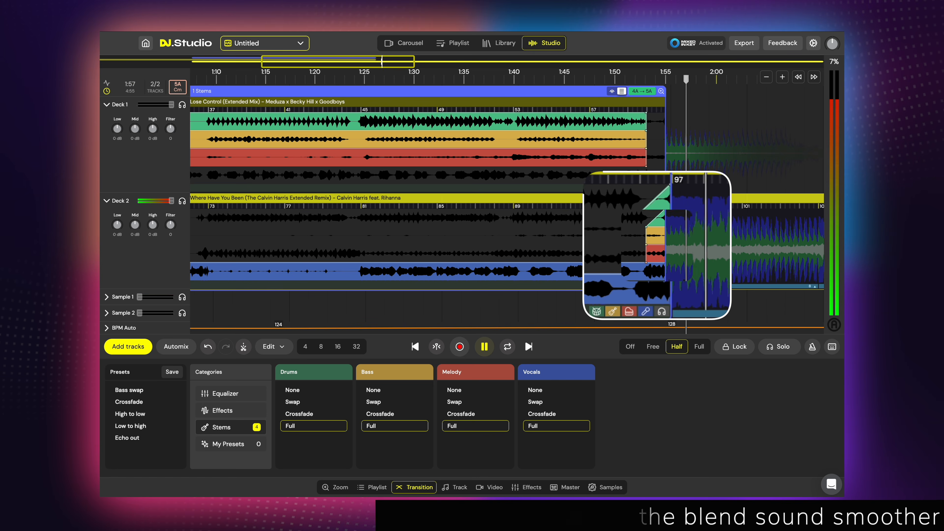
{"action": "key", "text": "space"}
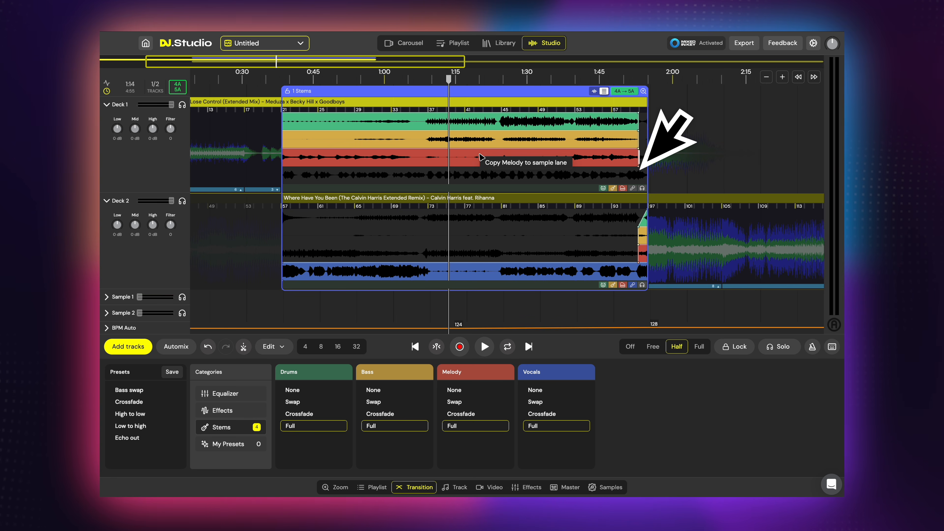
- Unmute Lose Control's vocals stem on Deck 1 and copy it to the sample lane
{"action": "left_click", "coordinate": [634, 189]}
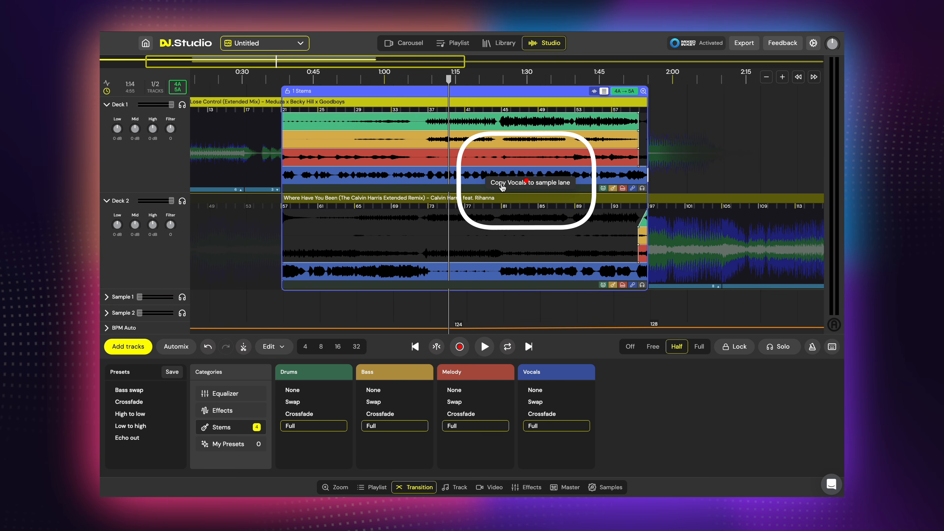
{"action": "left_click", "coordinate": [502, 187]}
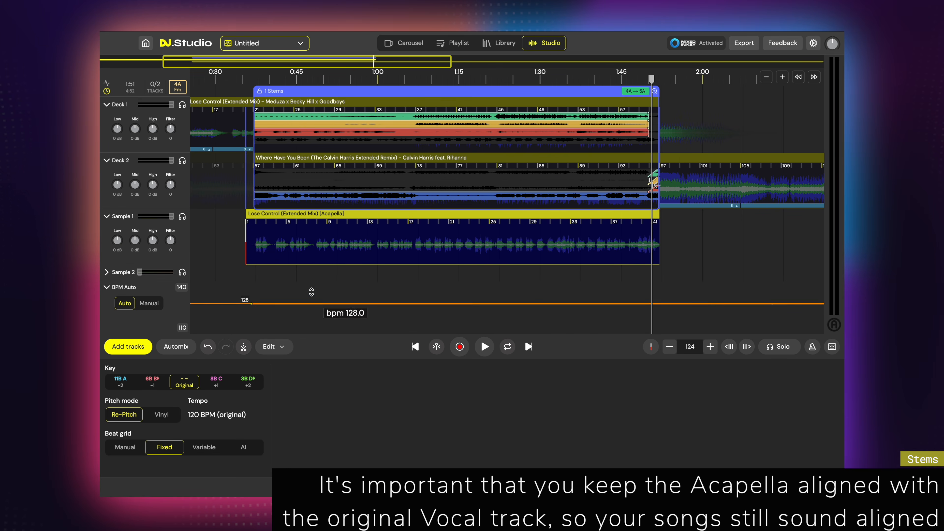
- Trim the Lose Control acapella sample at both ends to span bars 37 to 45 of Deck 1, and listen to the mix
{"action": "left_click_drag", "start_coordinate": [252, 242], "coordinate": [416, 257]}
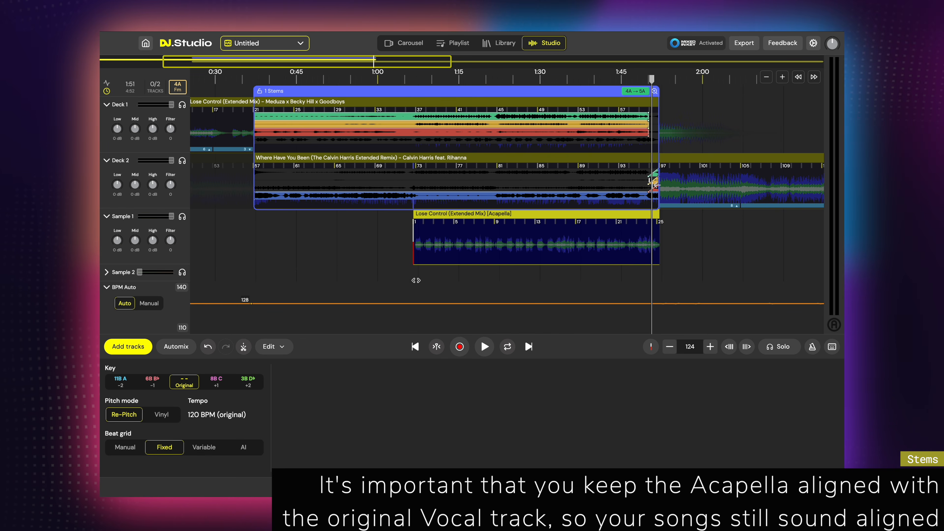
{"action": "left_click", "coordinate": [416, 291]}
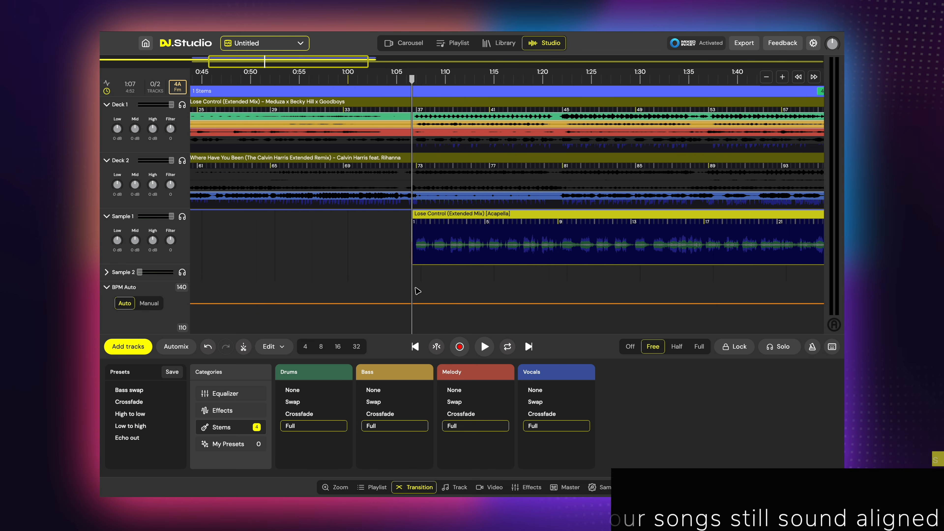
{"action": "scroll", "coordinate": [418, 291], "scroll_direction": "down", "scroll_amount": 3}
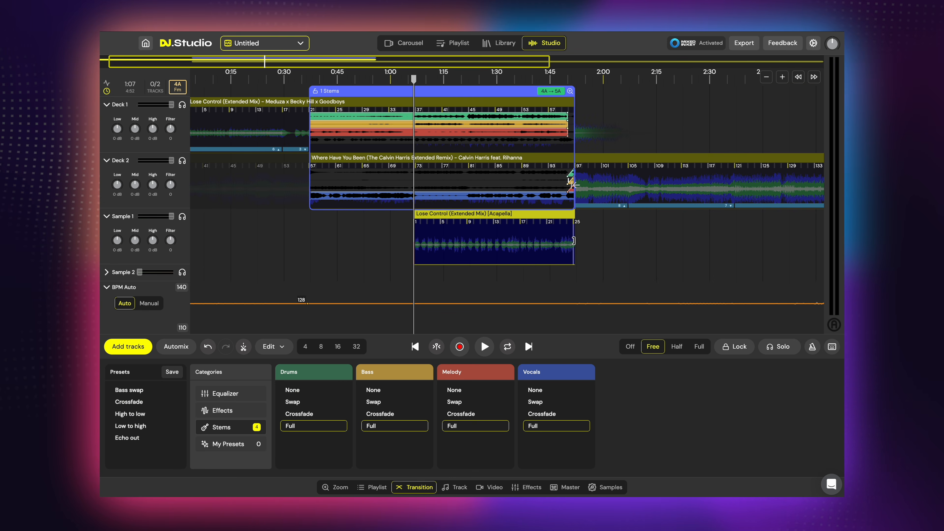
{"action": "left_click_drag", "start_coordinate": [567, 240], "coordinate": [466, 243]}
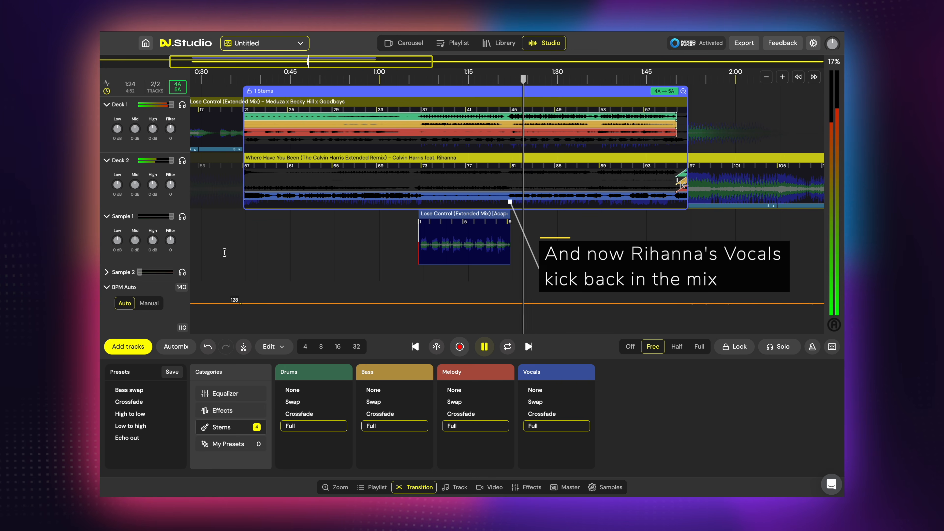
{"action": "key", "text": "space"}
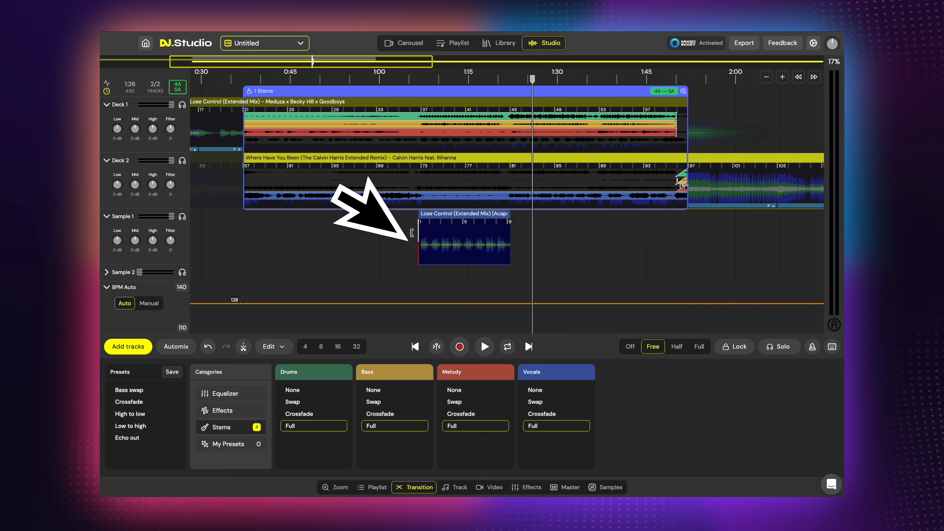
- Open the effects for the Lose Control acapella sample
{"action": "left_click", "coordinate": [449, 228]}
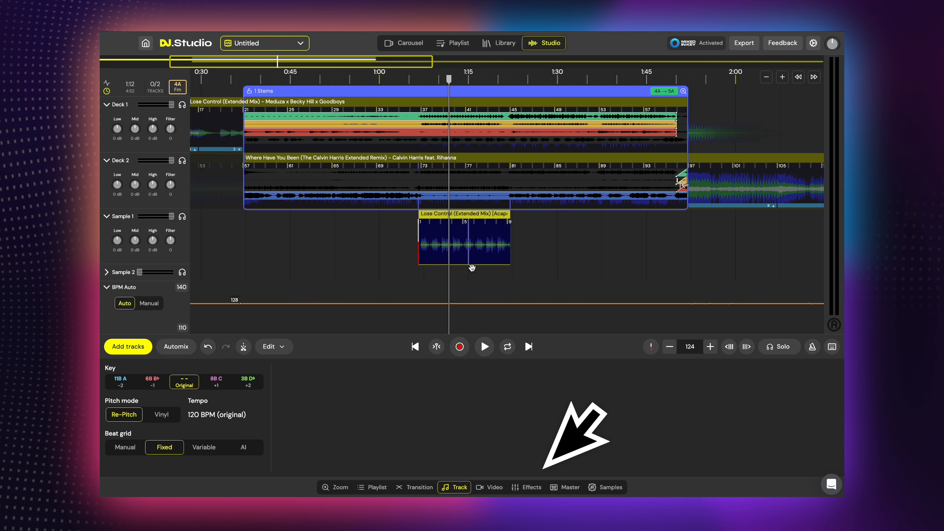
{"action": "left_click", "coordinate": [532, 488]}
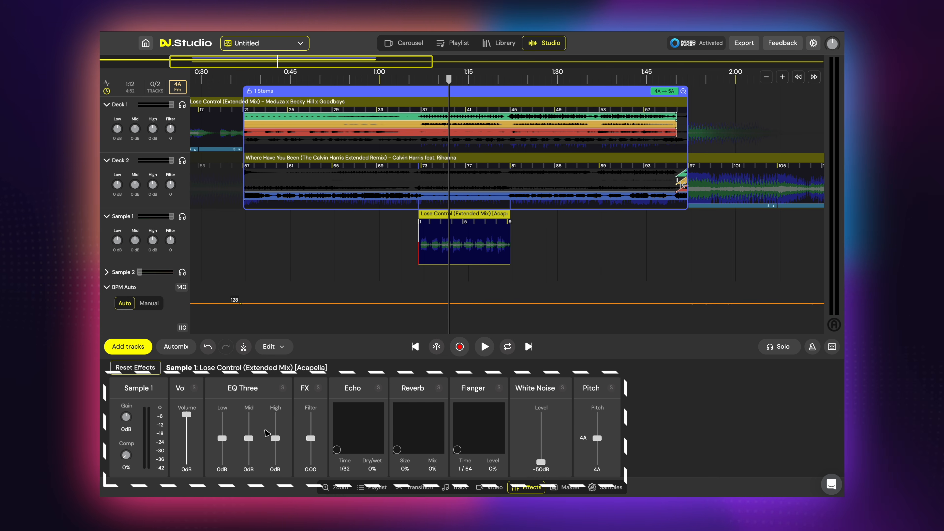
- Try raising the acapella sample's pitch and lowering it to 12A during playback, and return it to 4A
{"action": "mouse_move", "coordinate": [597, 438]}
{"action": "left_mouse_down"}
{"action": "mouse_move", "coordinate": [597, 416]}
{"action": "mouse_move", "coordinate": [597, 465]}
{"action": "mouse_move", "coordinate": [597, 423]}
{"action": "left_mouse_up"}
{"action": "left_click", "coordinate": [425, 289]}
{"action": "key", "text": "space"}
{"action": "left_click_drag", "start_coordinate": [597, 422], "coordinate": [599, 459]}
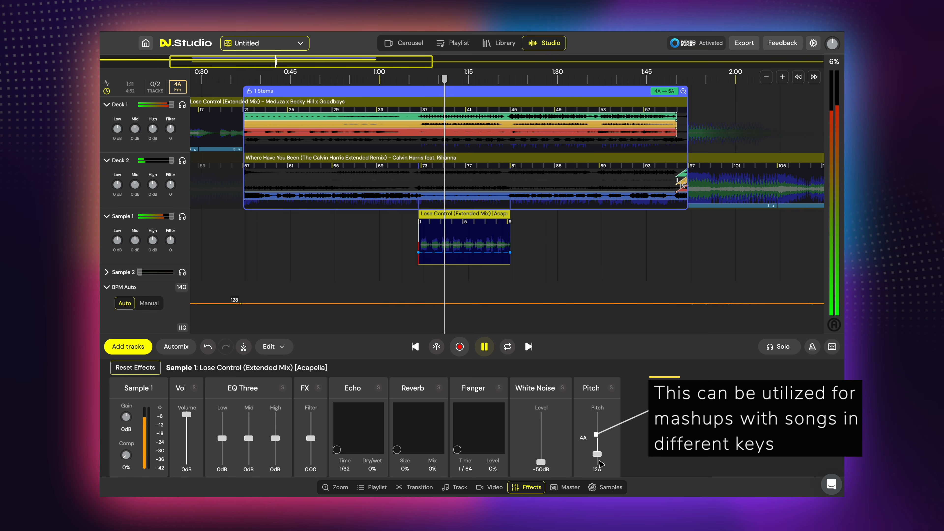
{"action": "left_click", "coordinate": [597, 438]}
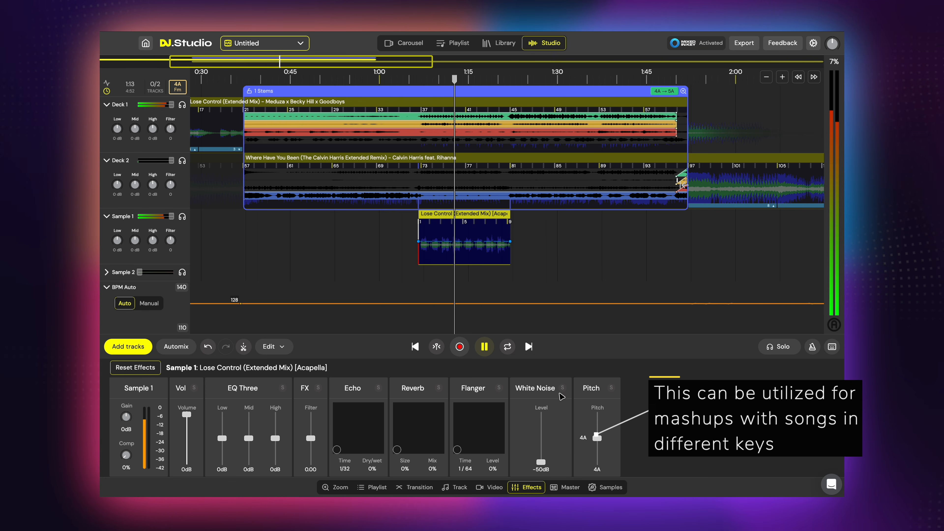
{"action": "left_click", "coordinate": [485, 348]}
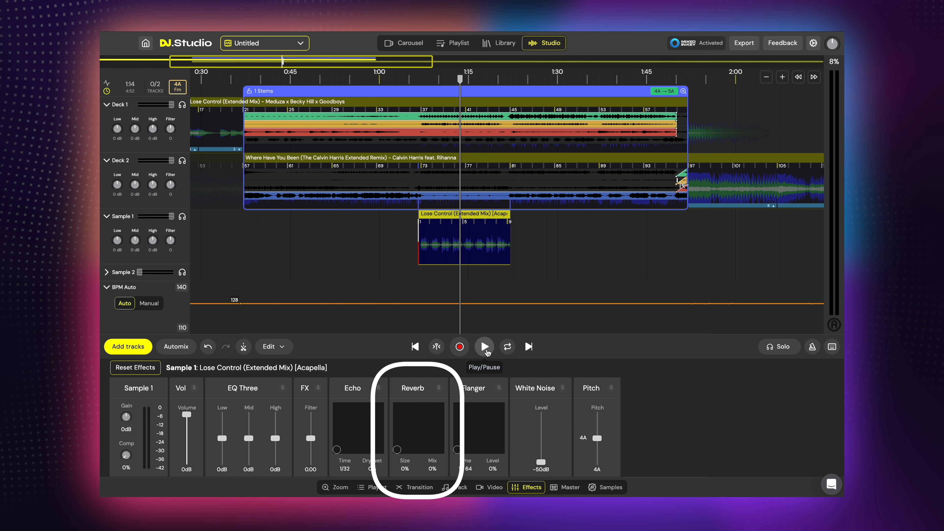
- Set the acapella sample's reverb to 50% size and 50% mix, and play it from the sample's start
{"action": "left_click_drag", "start_coordinate": [397, 449], "coordinate": [418, 429]}
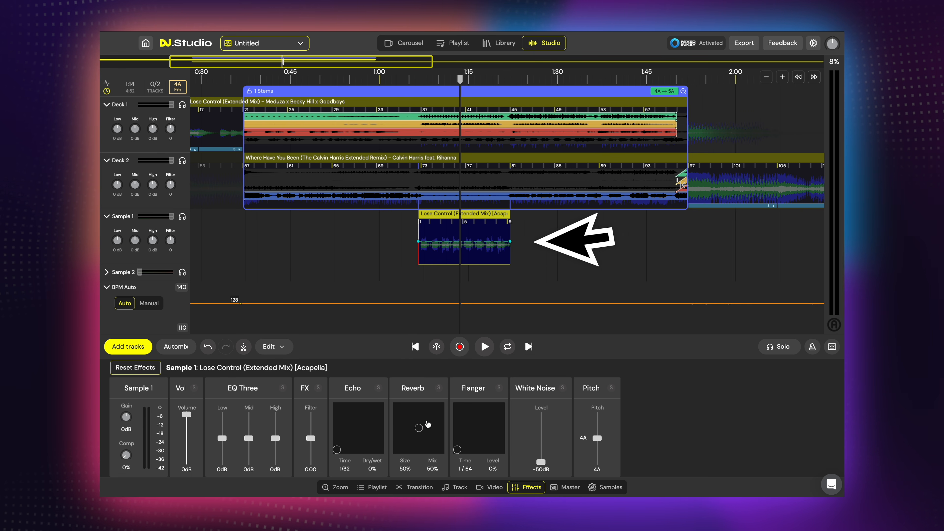
{"action": "left_click", "coordinate": [418, 283]}
{"action": "key", "text": "space"}
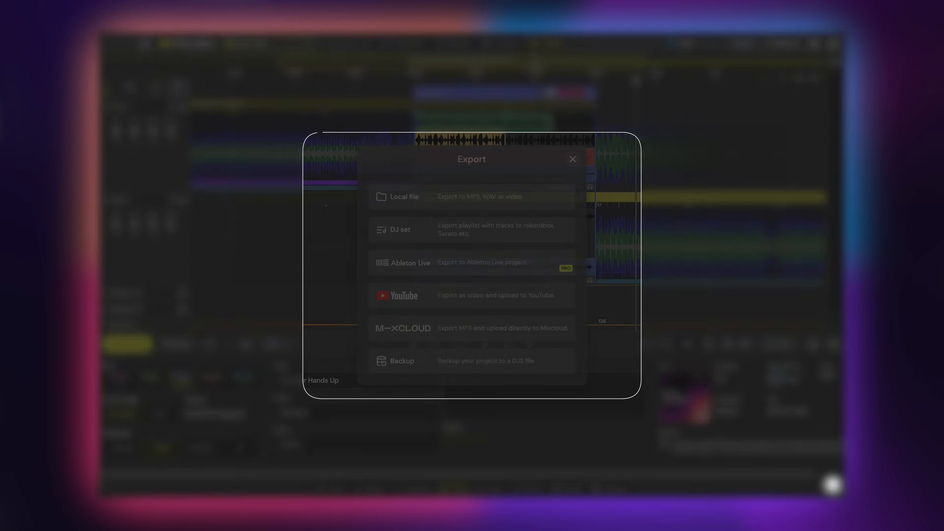
- Export the mix to a local MP3 file with the gain at -2 dB
{"action": "left_click", "coordinate": [448, 195]}
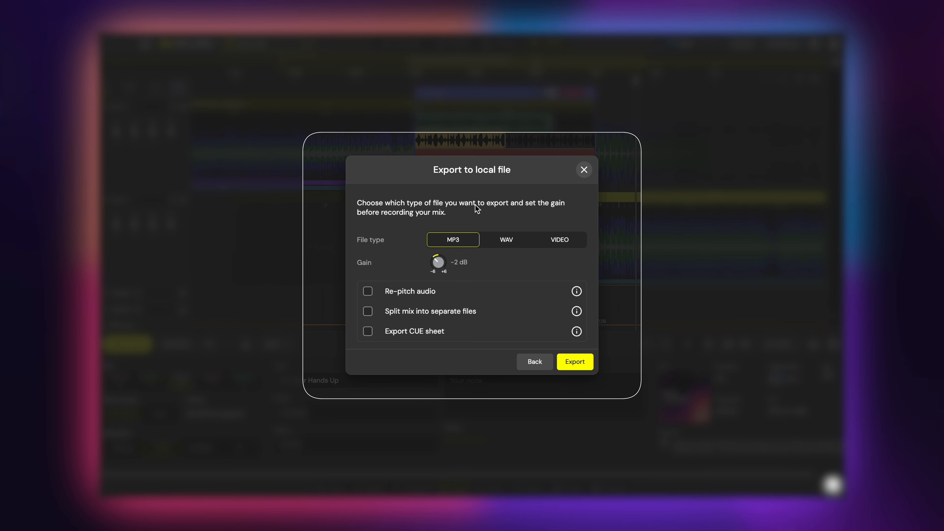
{"action": "left_click", "coordinate": [587, 366]}
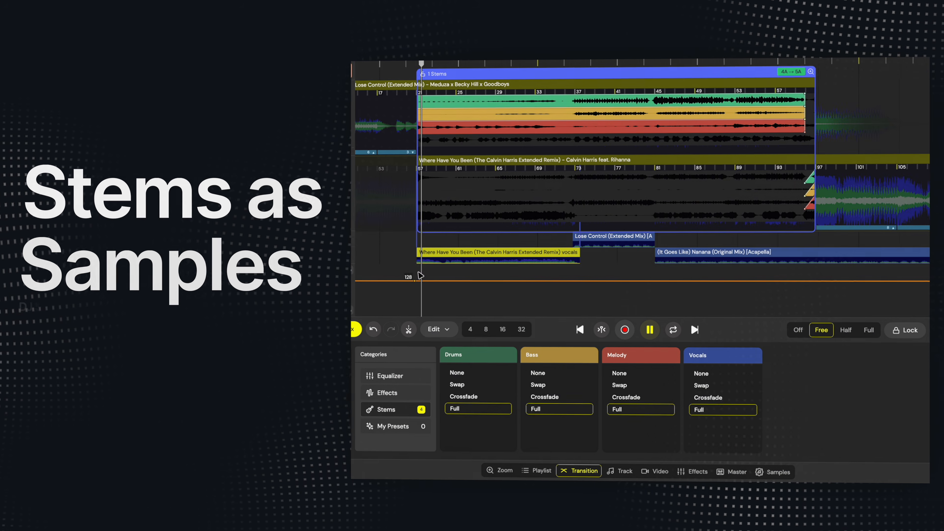
- Split the (It Goes Like) Nanana track on Deck 1 into acapella and instrumental
{"action": "scroll", "coordinate": [420, 275], "scroll_direction": "up", "scroll_amount": 3}
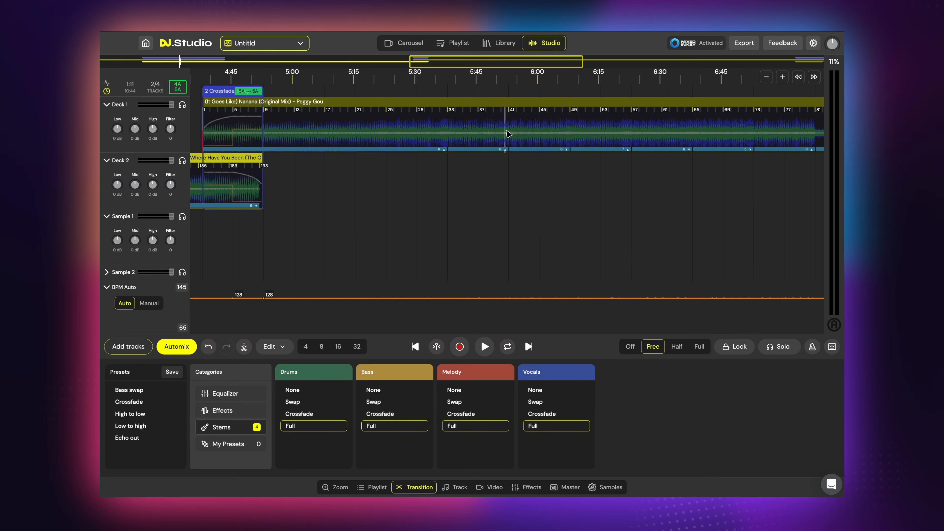
{"action": "right_click", "coordinate": [505, 128]}
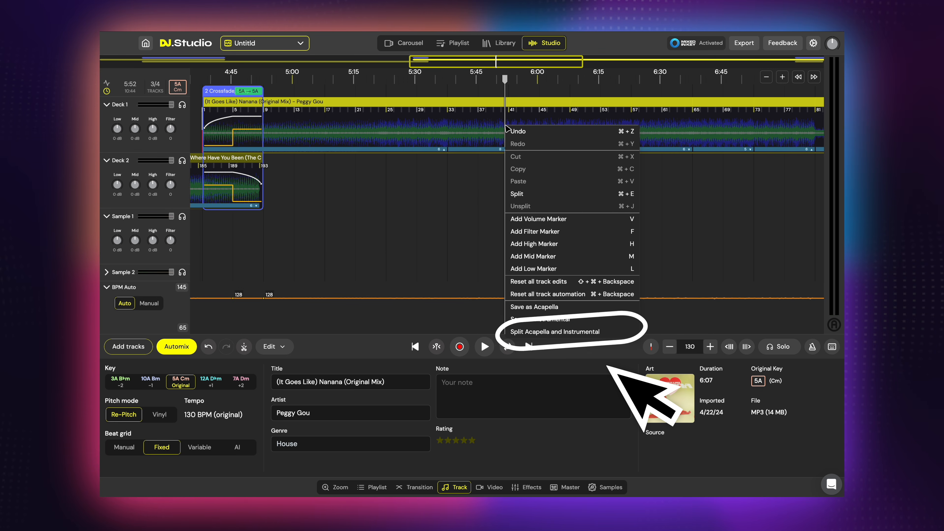
{"action": "left_click", "coordinate": [555, 331]}
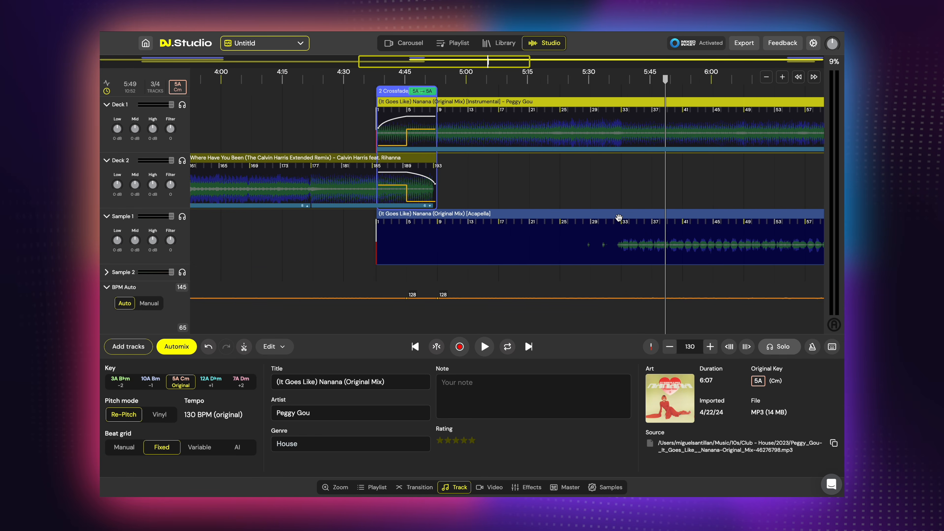
- Move the (It Goes Like) Nanana acapella earlier in the Sample 1 lane, toward the Lose Control transition
{"action": "left_click_drag", "start_coordinate": [604, 218], "coordinate": [292, 212]}
{"action": "scroll", "coordinate": [411, 252], "scroll_direction": "left", "scroll_amount": 7}
{"action": "left_click_drag", "start_coordinate": [516, 217], "coordinate": [198, 222]}
{"action": "scroll", "coordinate": [422, 235], "scroll_direction": "left", "scroll_amount": 7}
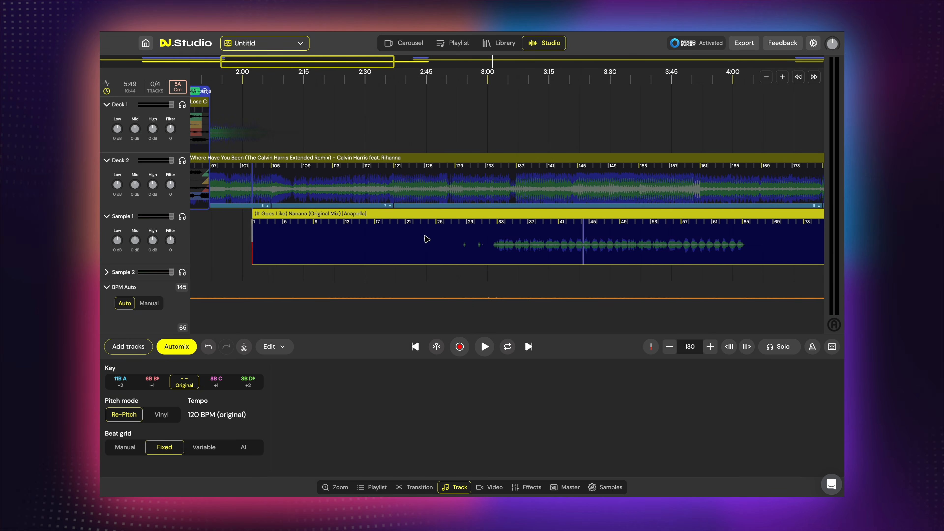